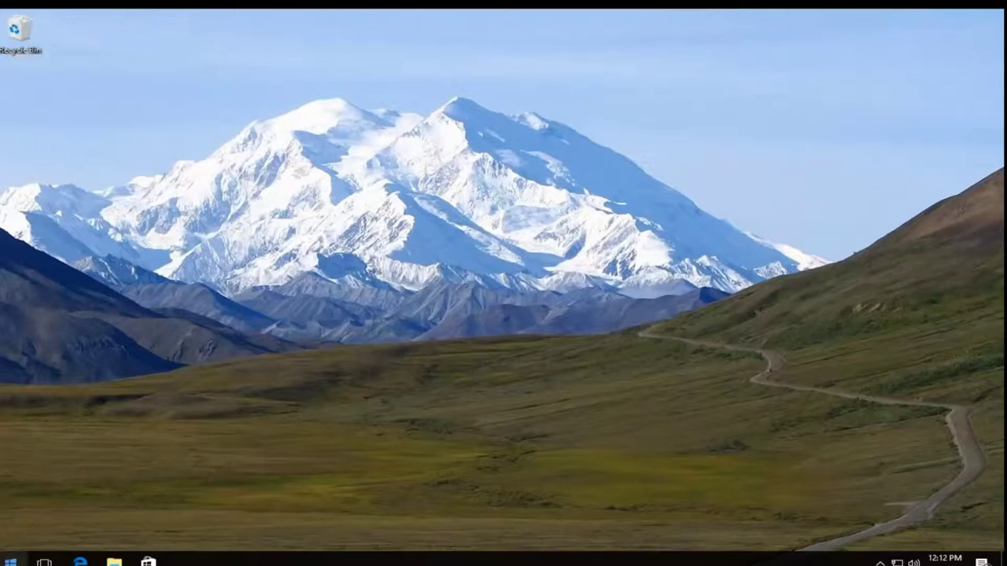
- Check the Recycle Bin's options without emptying it, then close the Recycle Bin
double_click(12, 30)
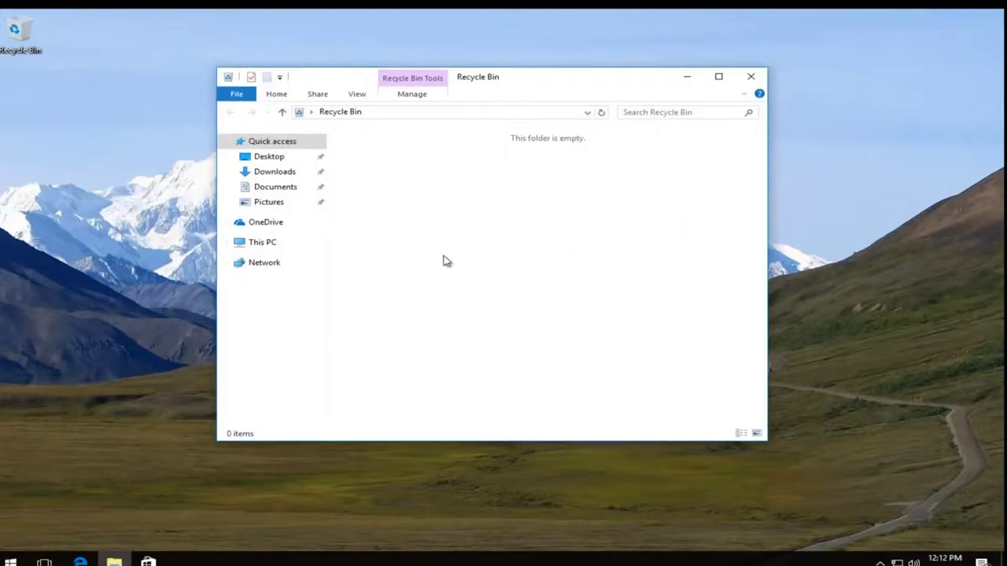
right_click(459, 203)
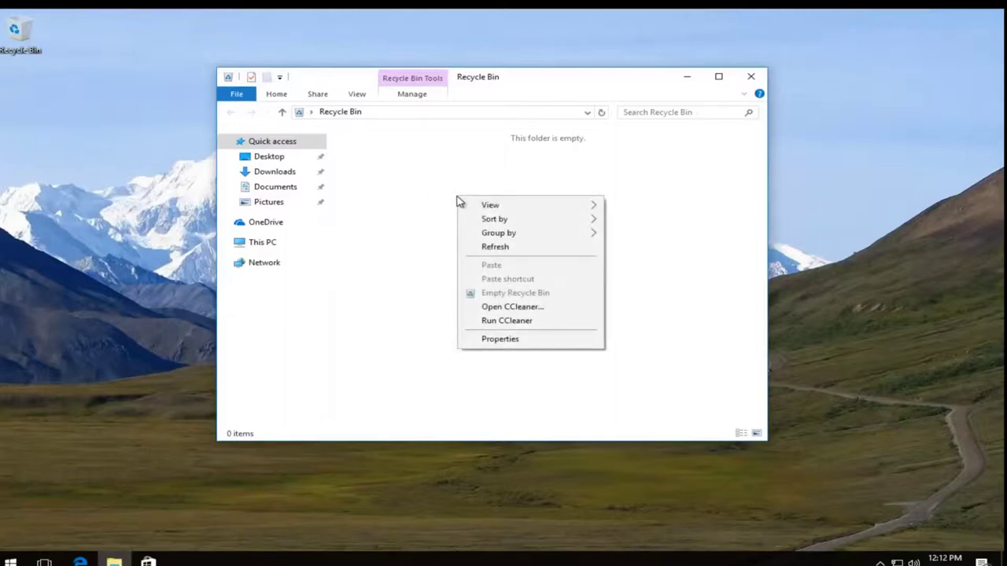
right_click(443, 223)
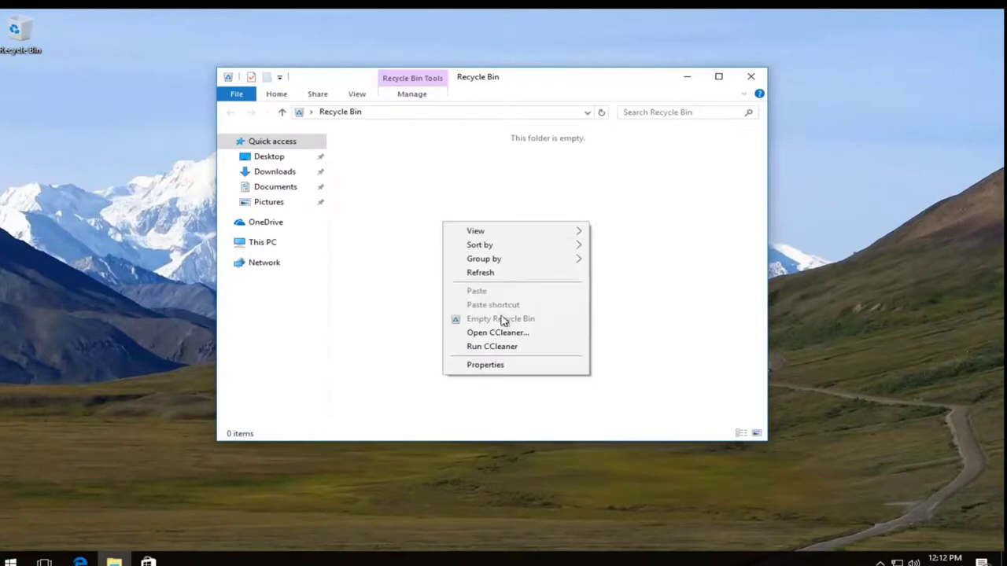
left_click(341, 248)
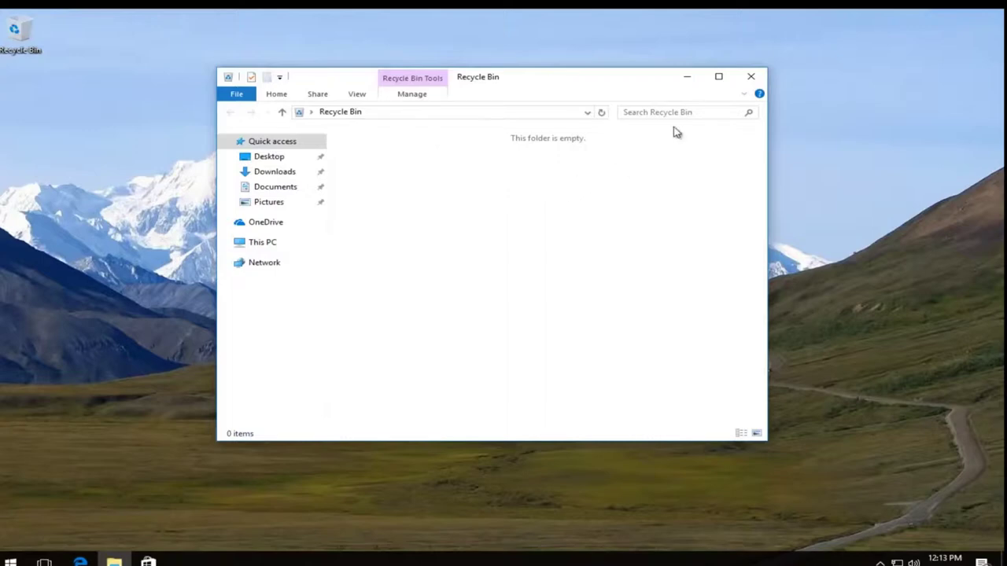
left_click(744, 85)
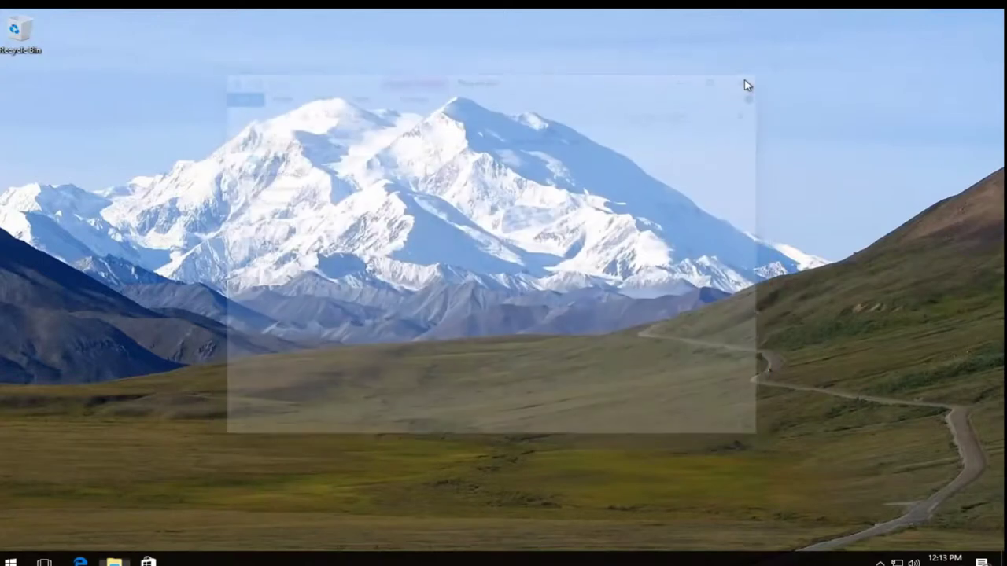
- Google 'piriform ccleanerrecuva' in Edge and mark the piriform domain in the first result
left_click(79, 562)
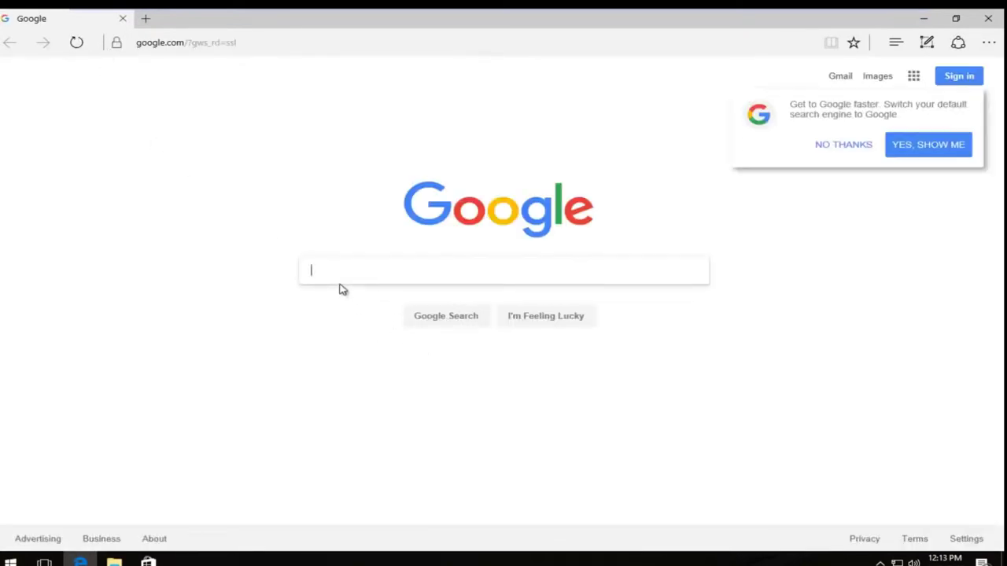
type("piriform ccleaner")
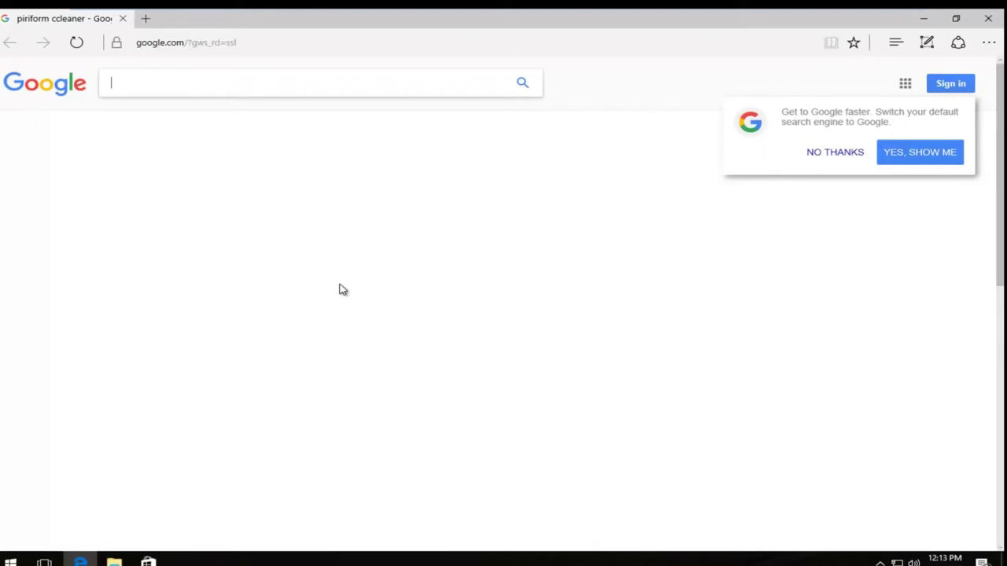
type("re")
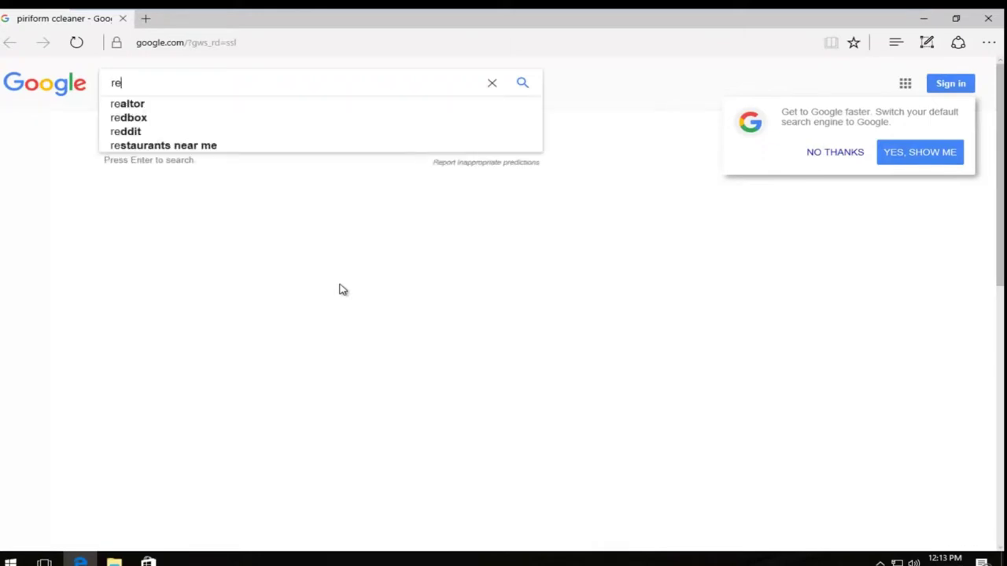
type("cuva")
key("Return")
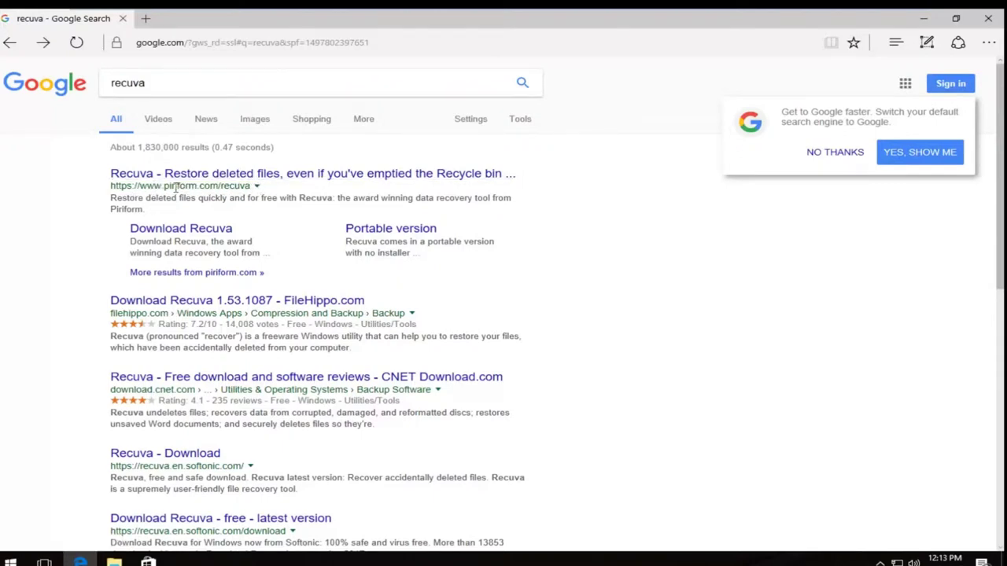
double_click(176, 187)
- Open Piriform's Recuva page and start the free version download from the edition table
left_click(155, 182)
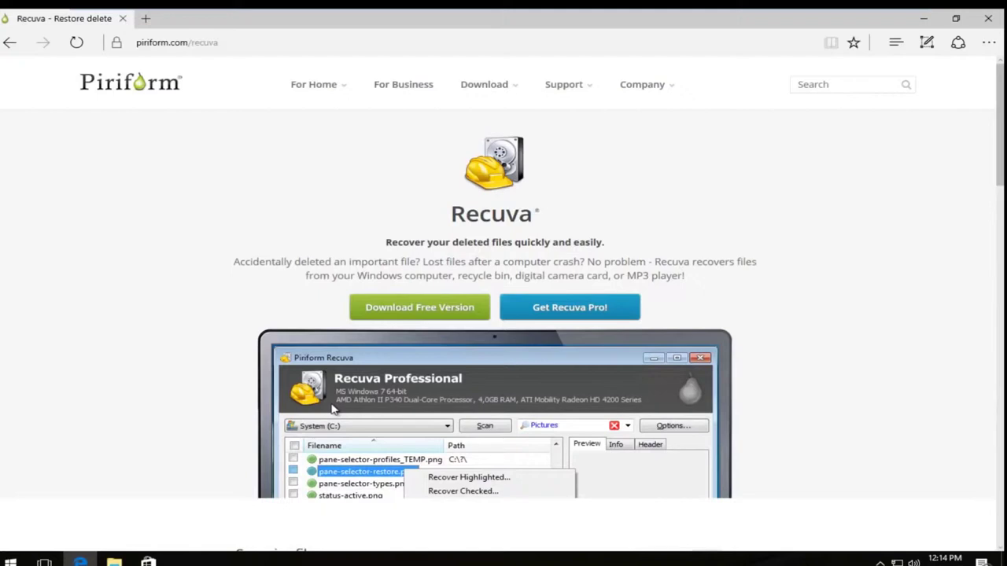
scroll(333, 408, "down", 1)
scroll(333, 354, "up", 1)
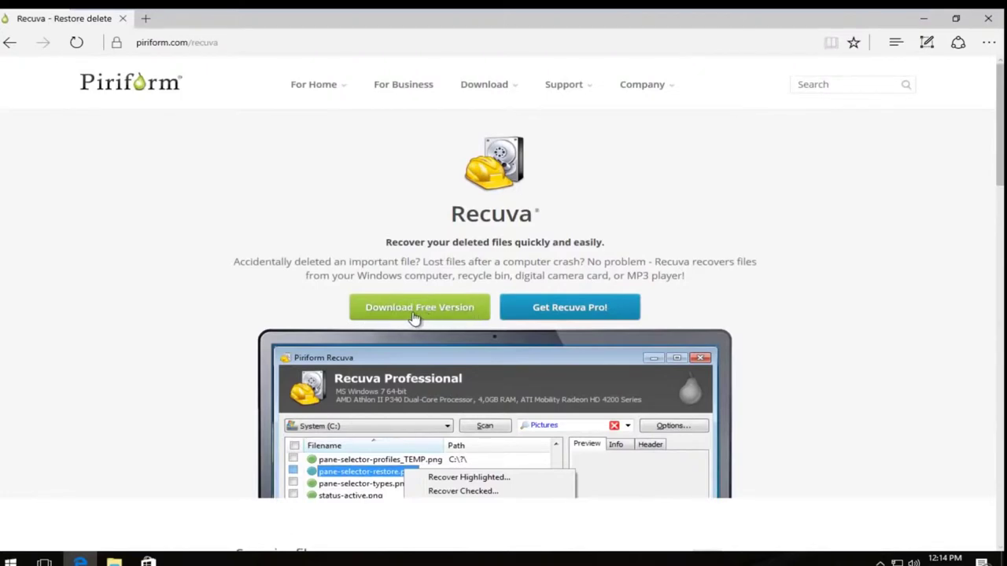
left_click(437, 311)
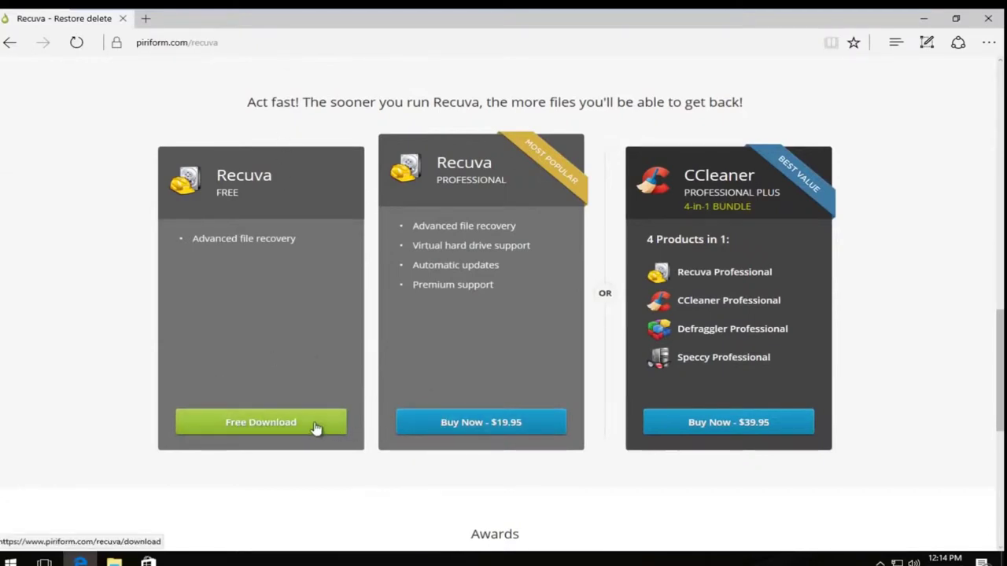
left_click(245, 424)
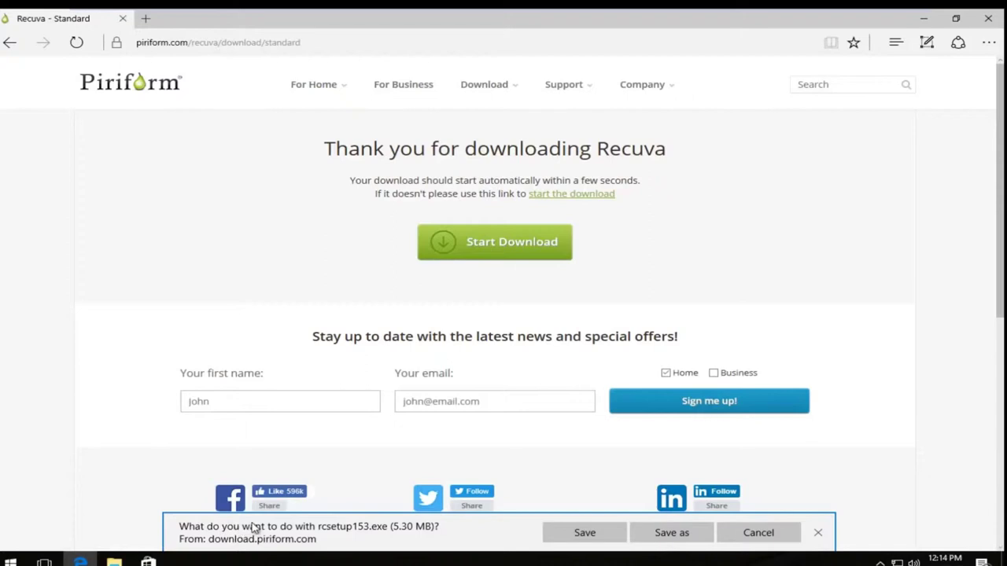
- Save the rcsetup153.exe installer and run it once downloaded
left_click(556, 534)
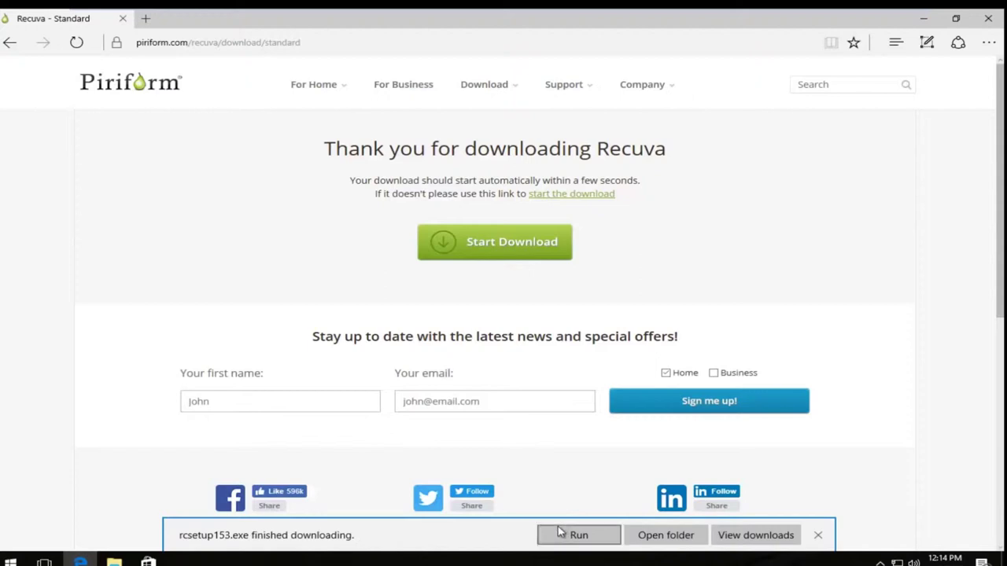
left_click(560, 534)
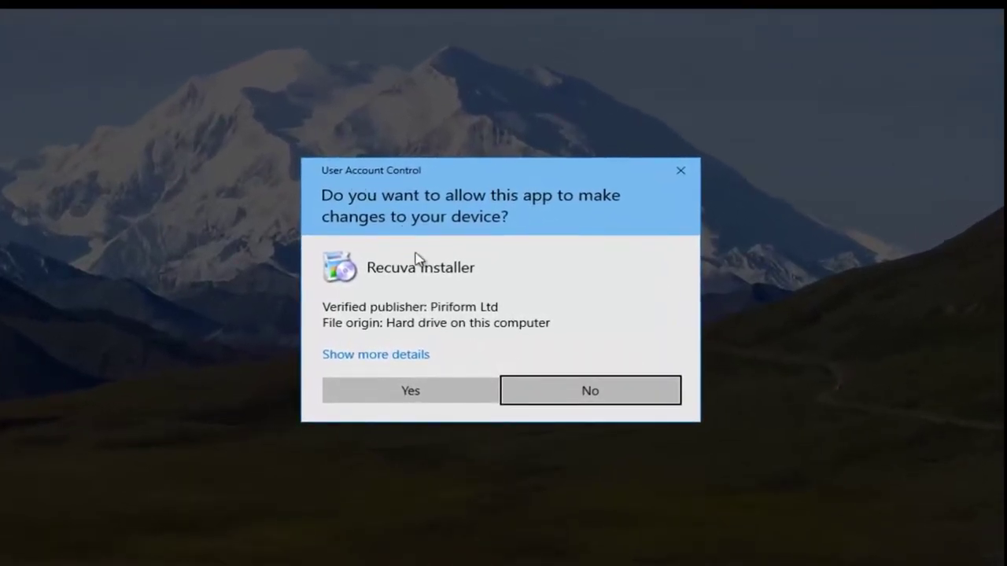
- Allow the installer, review the Customize options, and install Recuva 1.53 with defaults
left_click(408, 391)
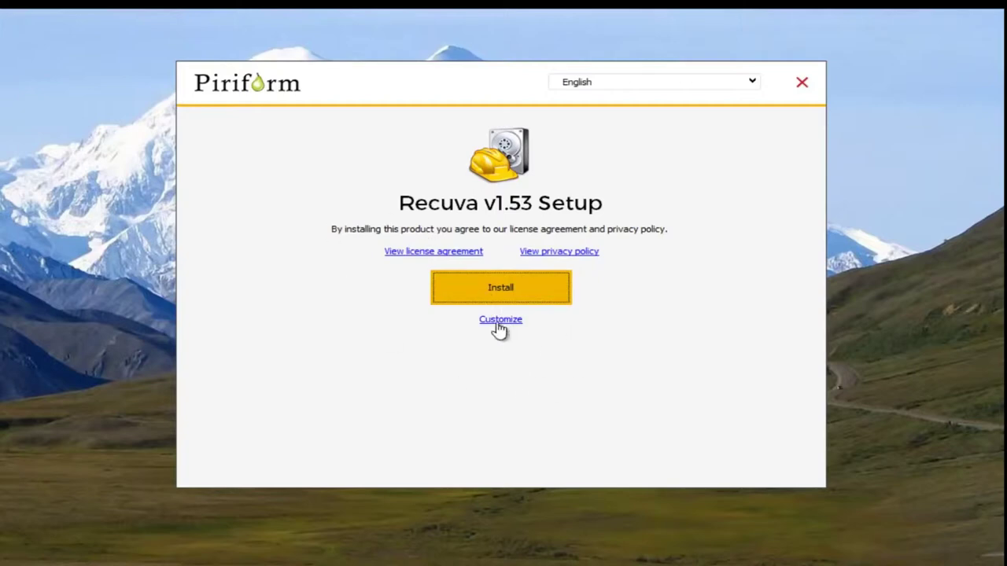
left_click(499, 320)
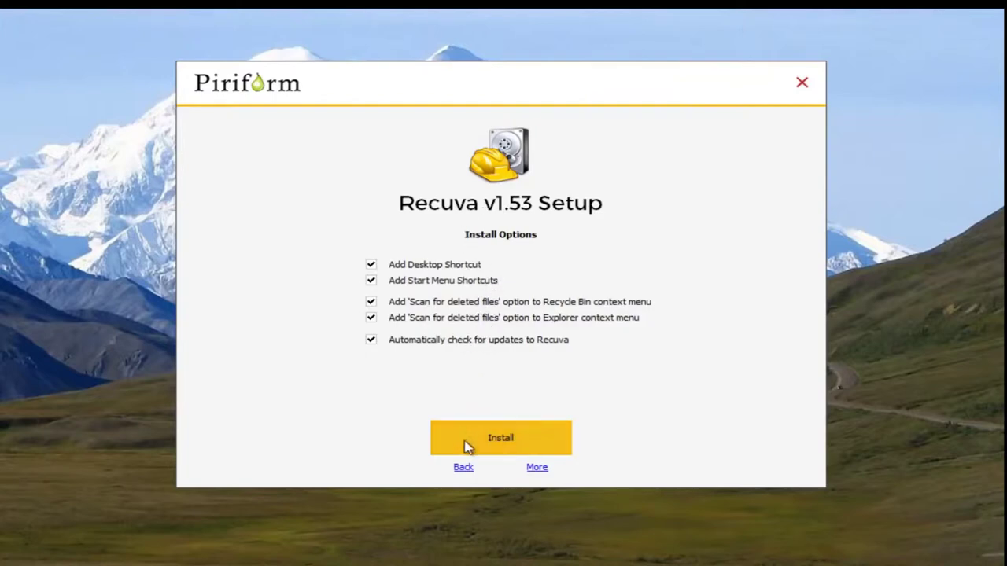
left_click(465, 441)
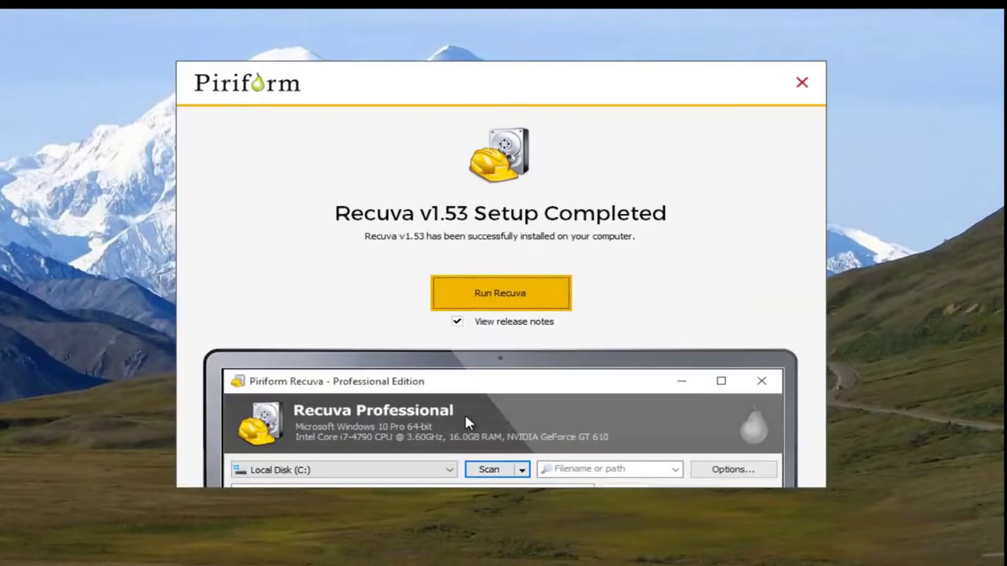
- Skip the release notes, limit the wizard to Pictures, and search everywhere on the computer
left_click(459, 324)
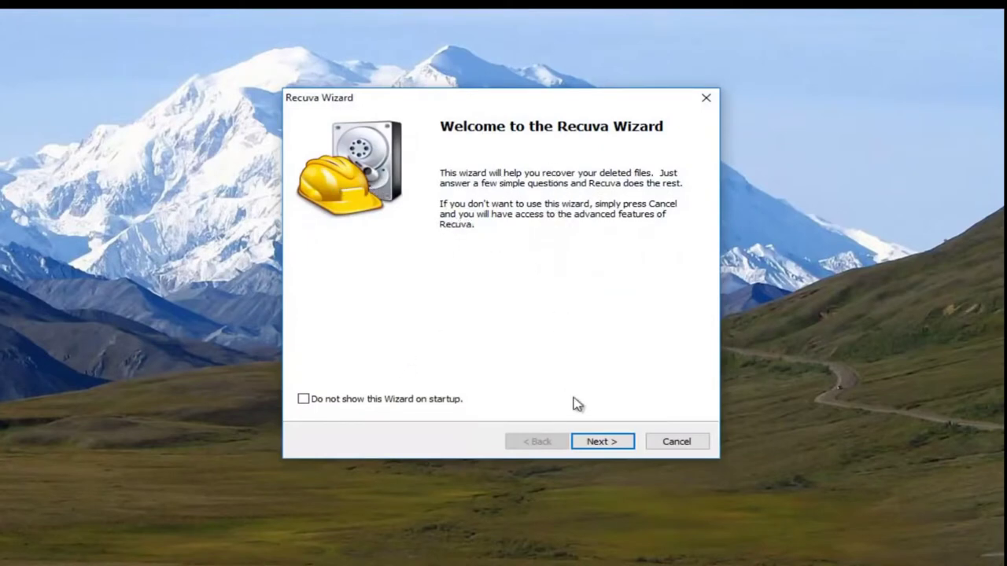
left_click(602, 442)
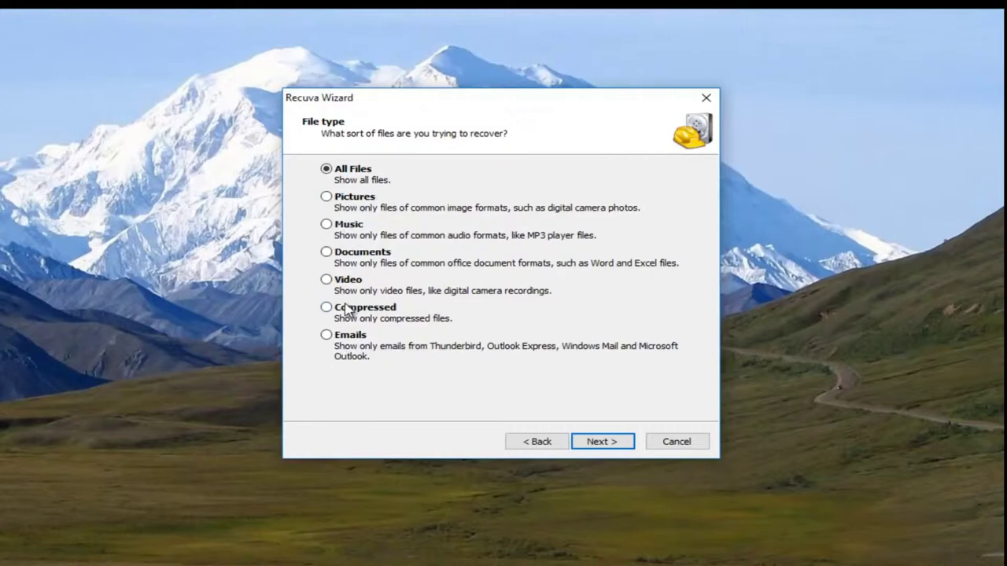
left_click(328, 198)
left_click(601, 445)
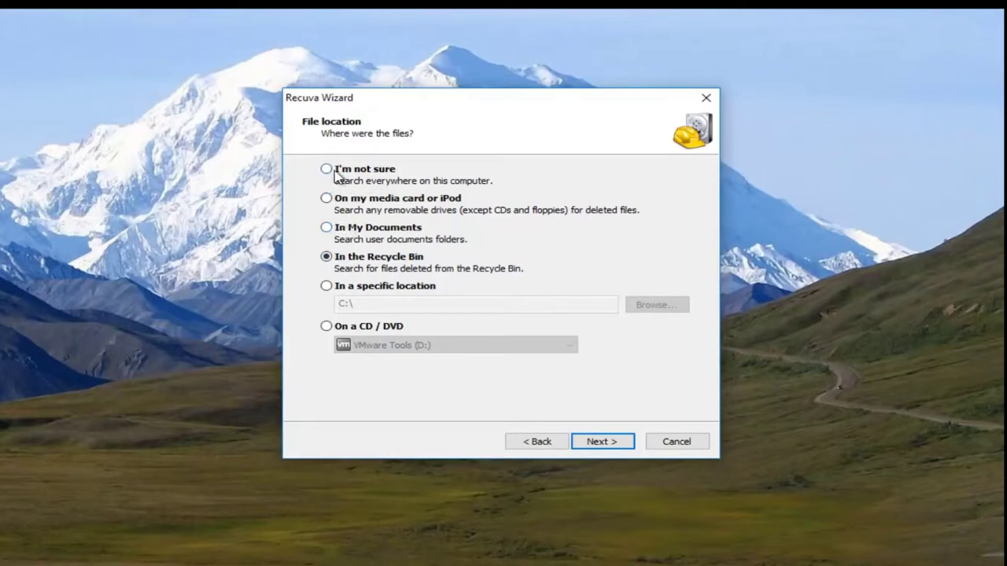
left_click(336, 172)
- Start a normal Pictures scan of the whole computer with Deep Scan left off
left_click(606, 442)
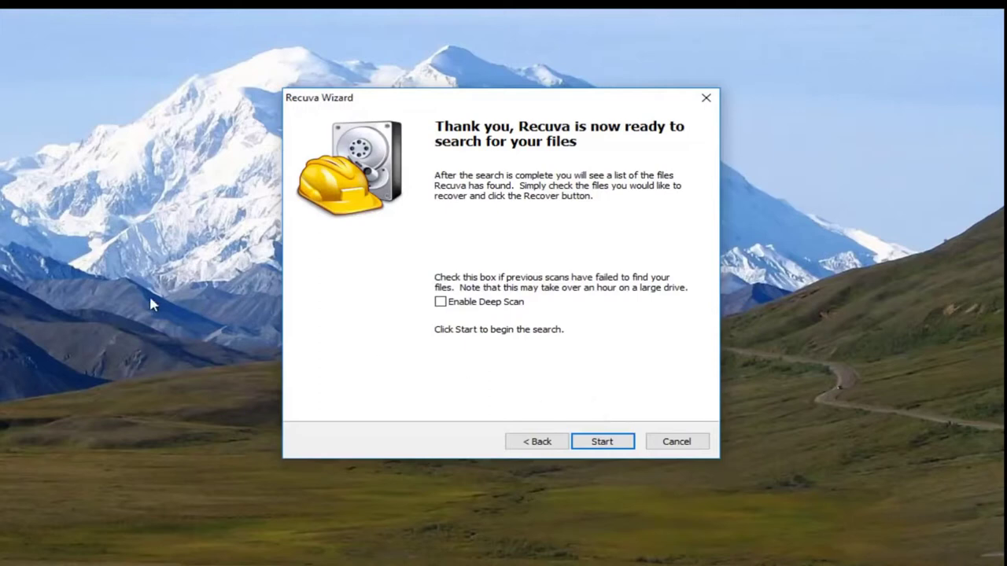
left_click(602, 442)
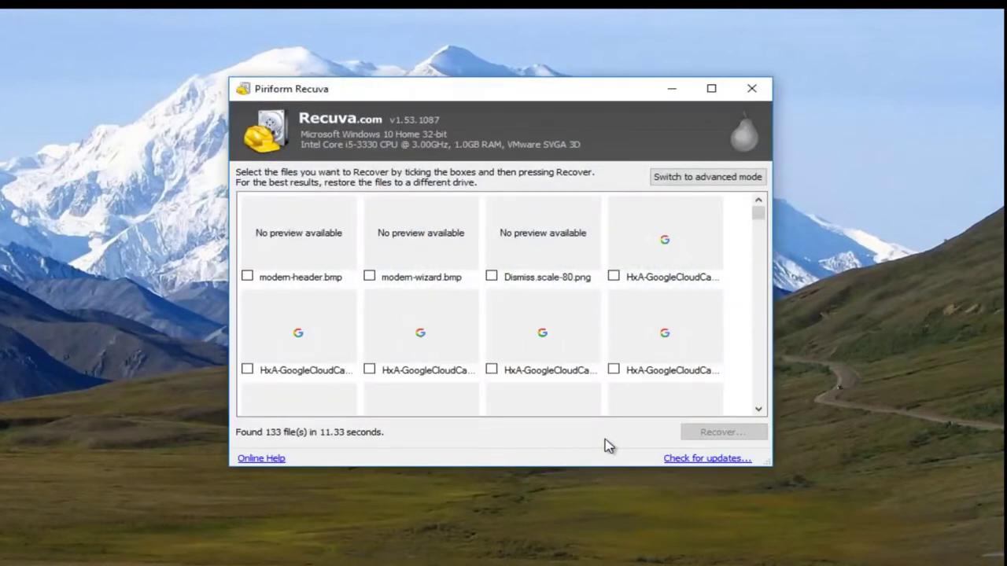
scroll(425, 361, "down", 3)
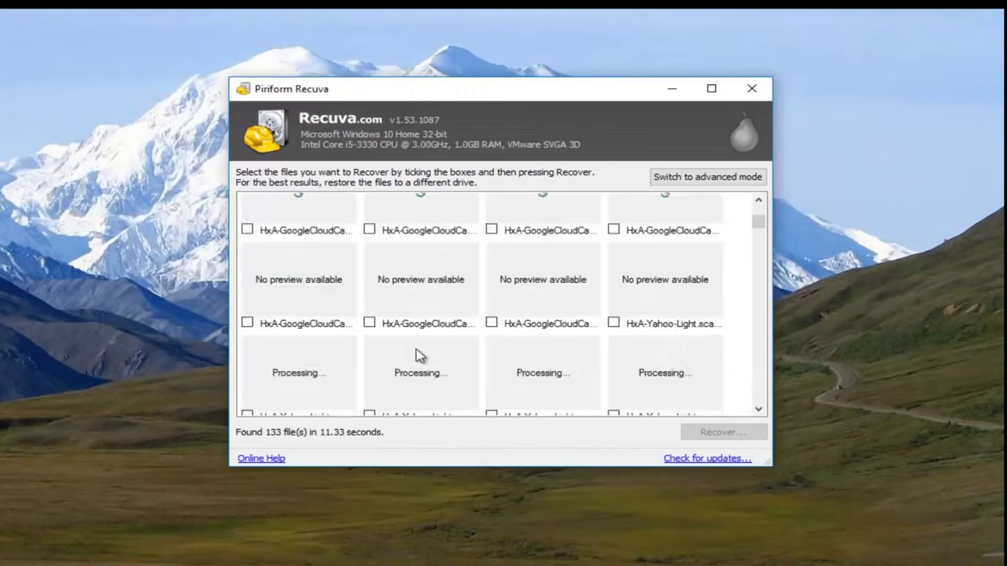
scroll(413, 370, "up", 2)
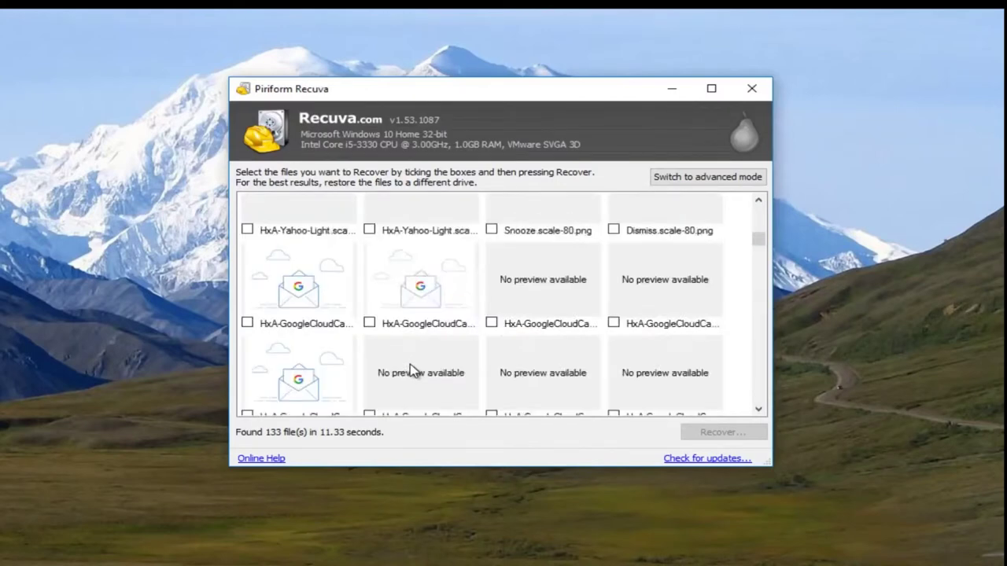
scroll(413, 370, "up", 2)
scroll(412, 369, "up", 2)
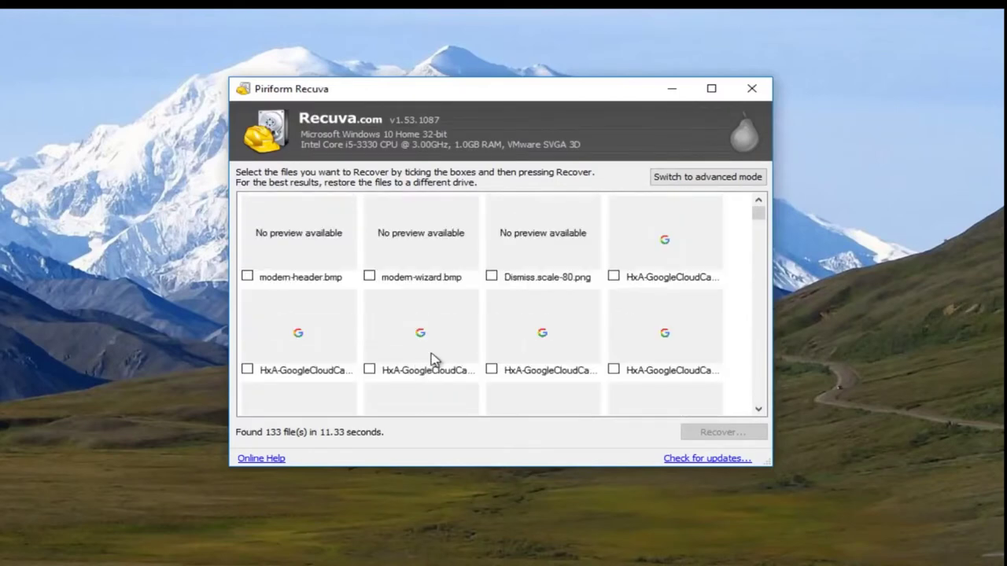
scroll(436, 357, "down", 2)
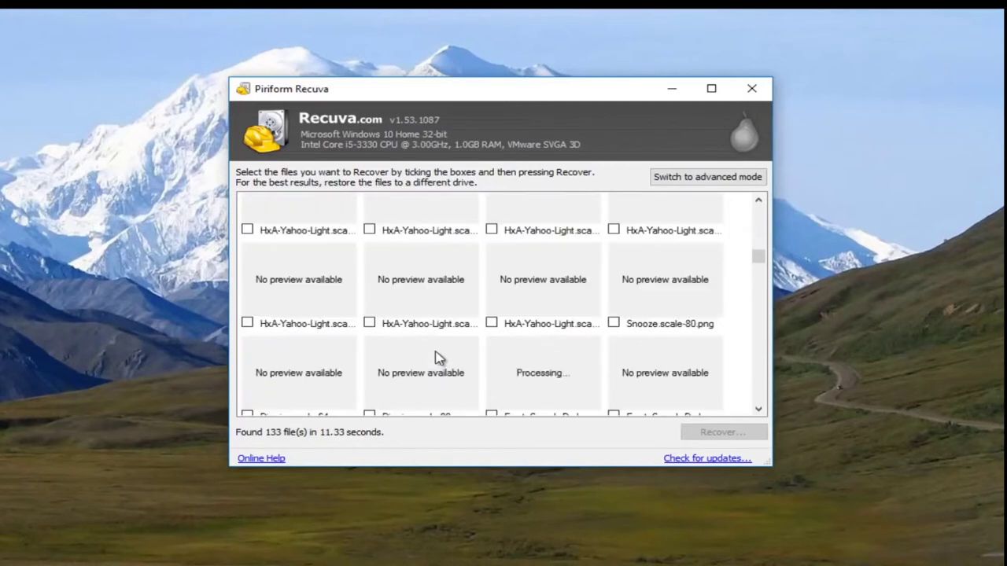
scroll(435, 360, "down", 2)
scroll(435, 359, "down", 1)
scroll(433, 361, "up", 3)
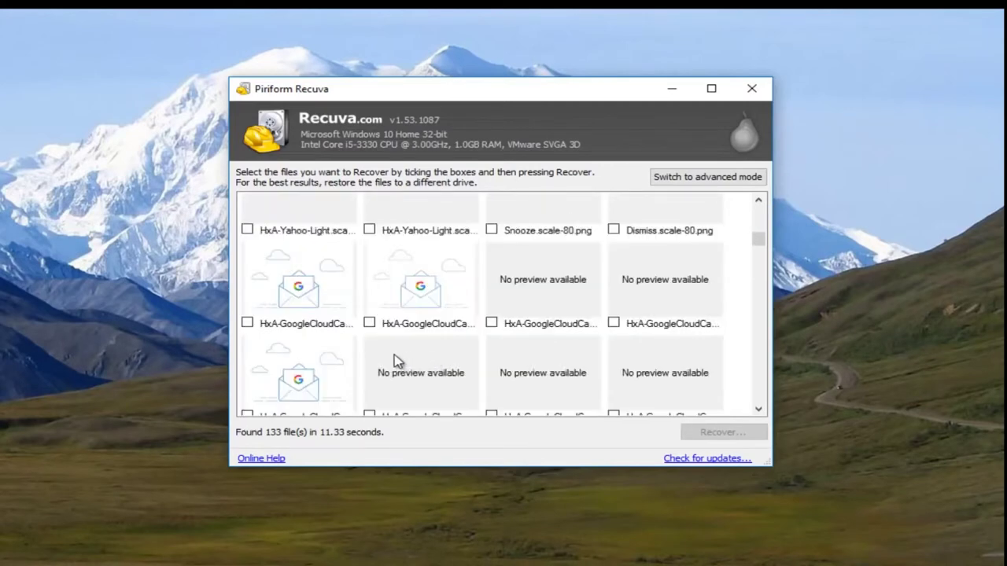
scroll(534, 326, "up", 1)
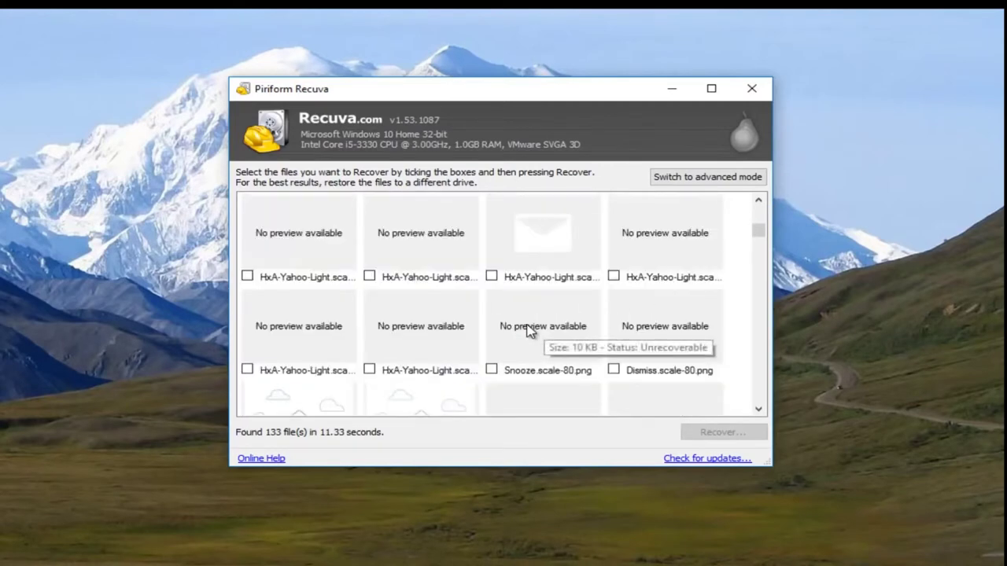
scroll(551, 291, "down", 5)
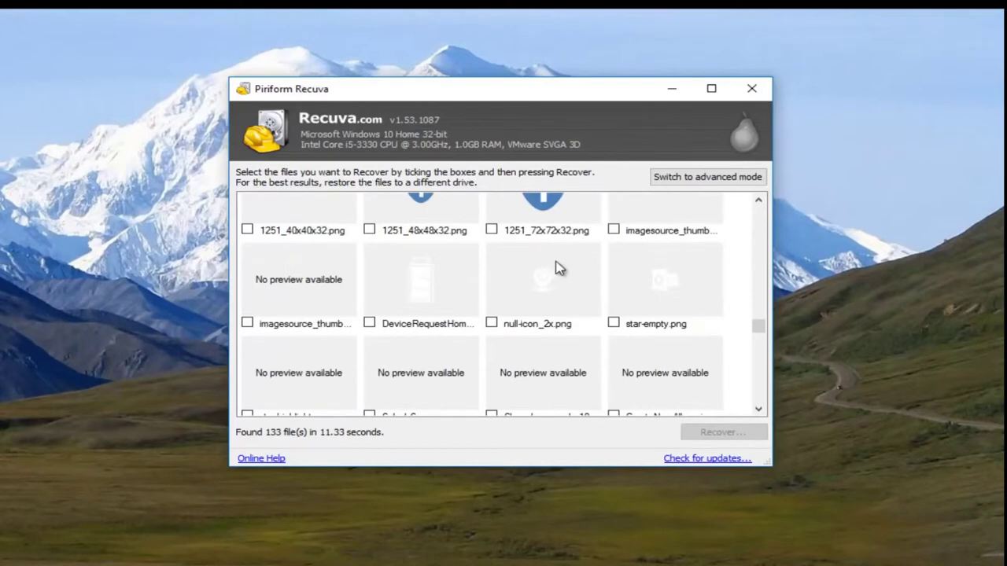
left_click(706, 184)
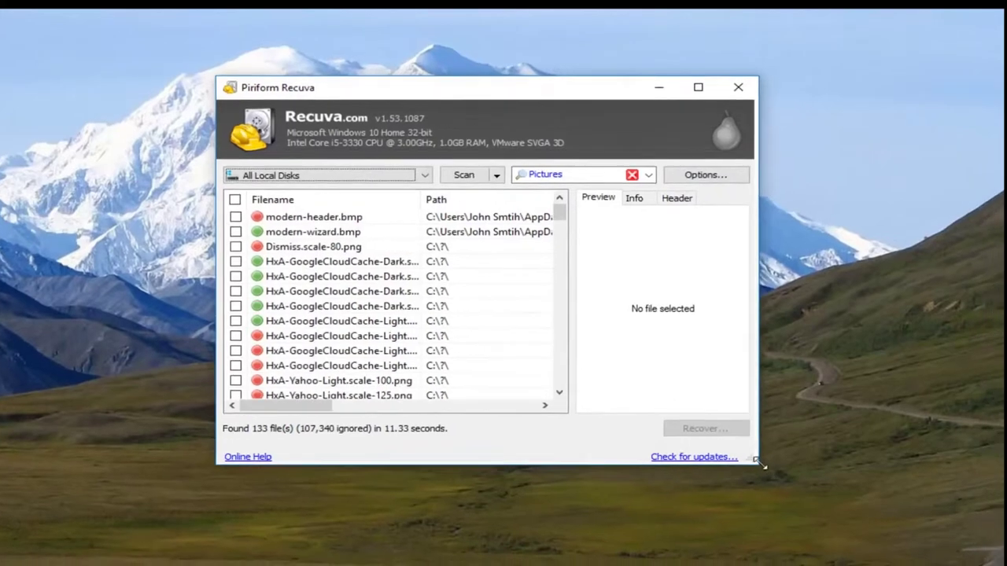
- Enlarge the Recuva window and widen the Filename column so full names show
left_click_drag(767, 456, 947, 511)
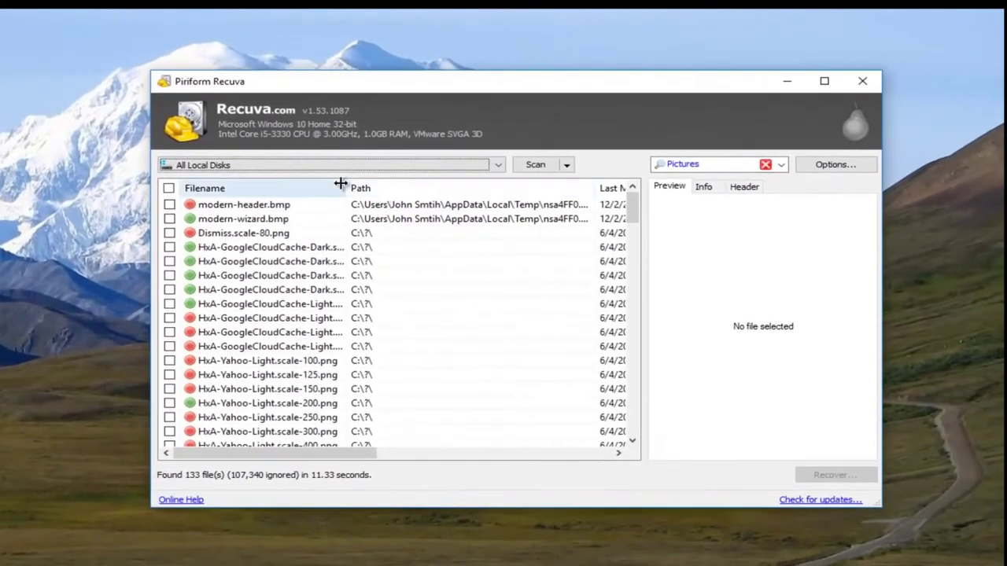
left_click_drag(341, 183, 432, 188)
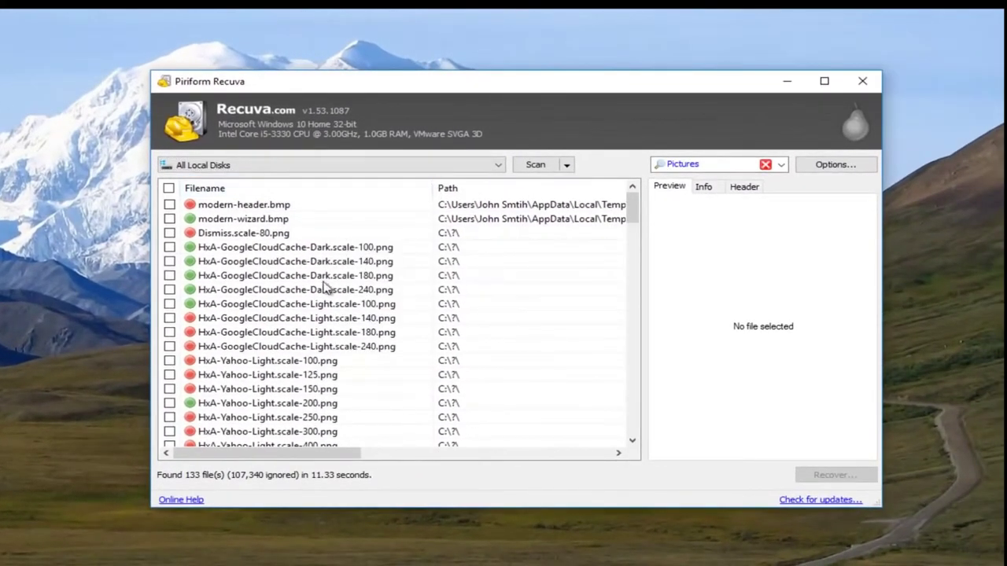
scroll(305, 302, "down", 3)
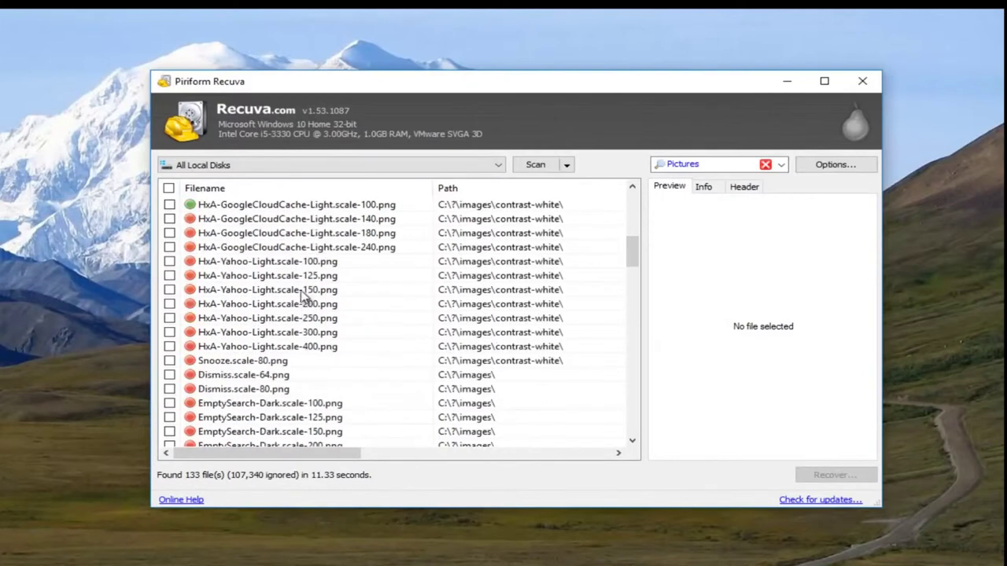
scroll(303, 295, "down", 4)
scroll(303, 288, "up", 2)
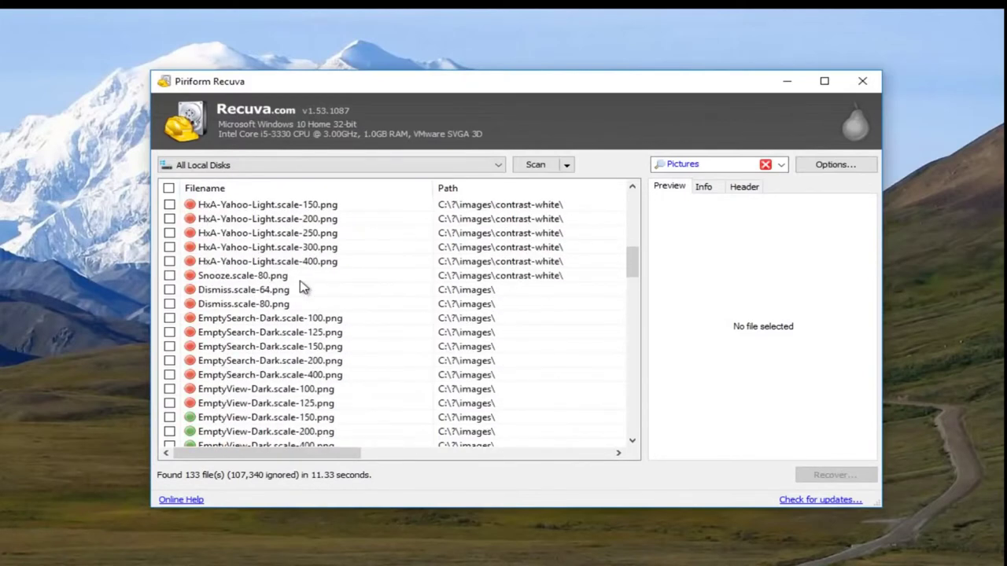
scroll(298, 290, "down", 4)
scroll(297, 291, "down", 4)
scroll(295, 294, "down", 4)
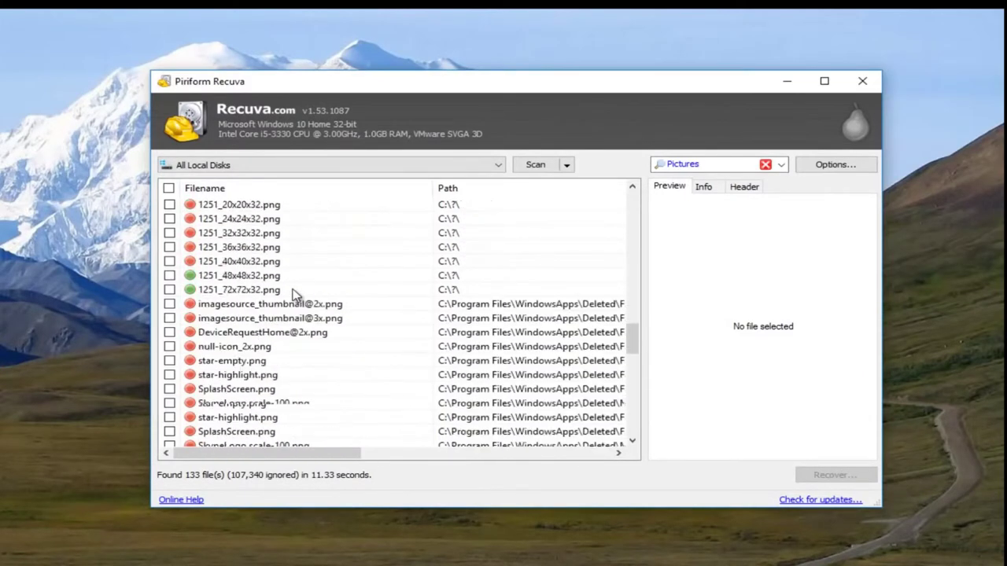
scroll(293, 293, "down", 2)
scroll(292, 293, "down", 2)
scroll(296, 297, "up", 2)
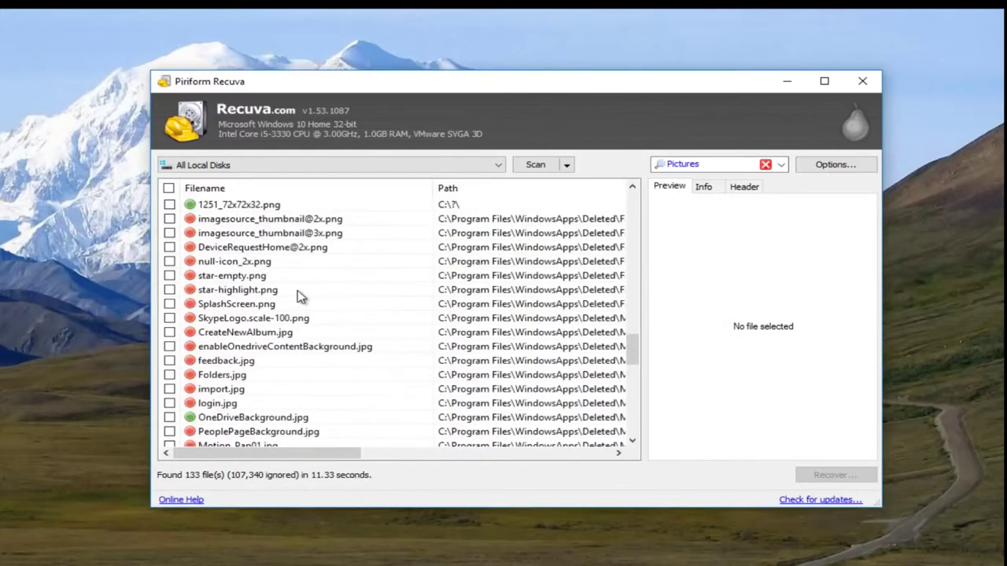
- Preview star-highlight.png, the HxA-GoogleCloudCache-Dark images and Dismiss.scale-80.png
left_click(248, 294)
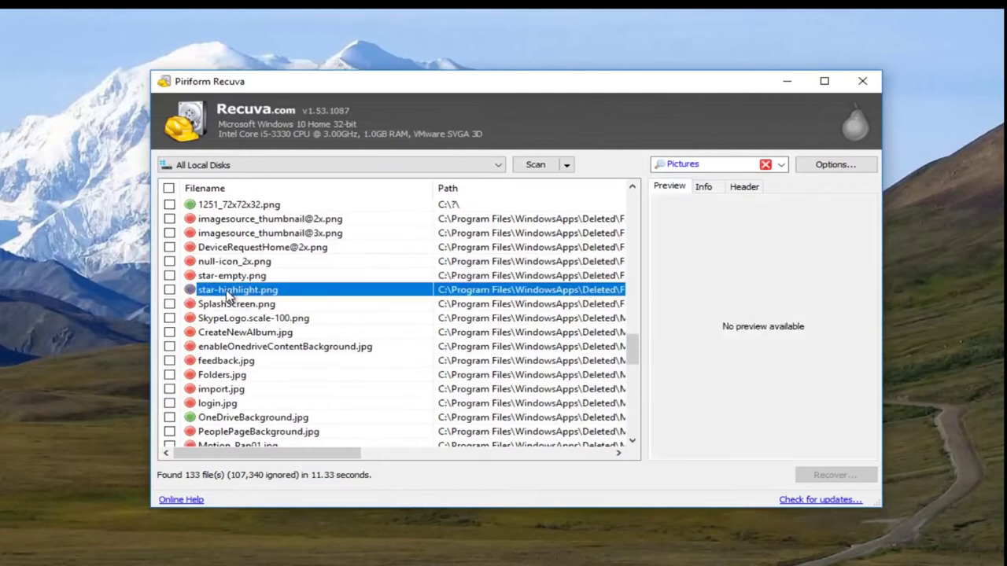
scroll(256, 297, "down", 3)
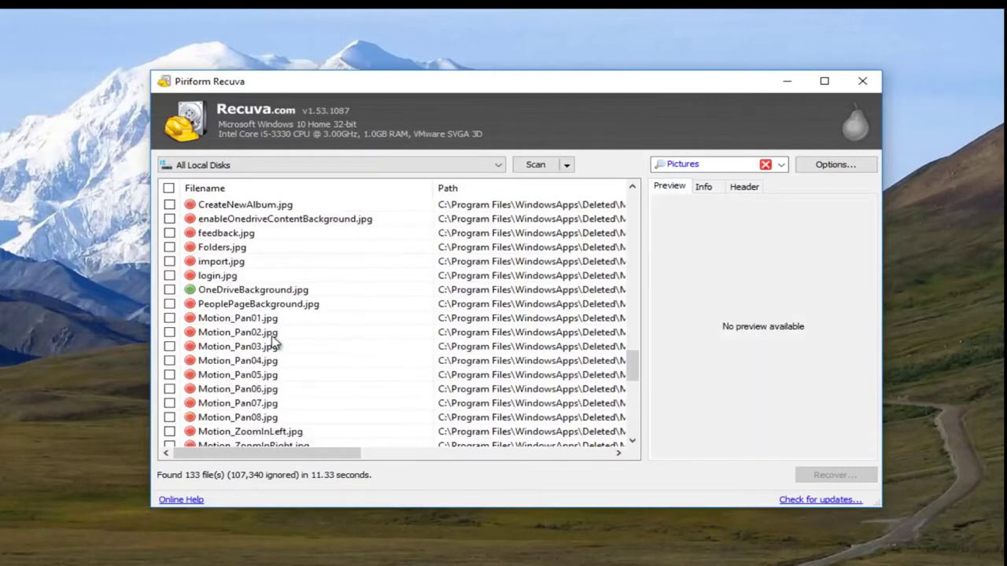
scroll(246, 317, "up", 5)
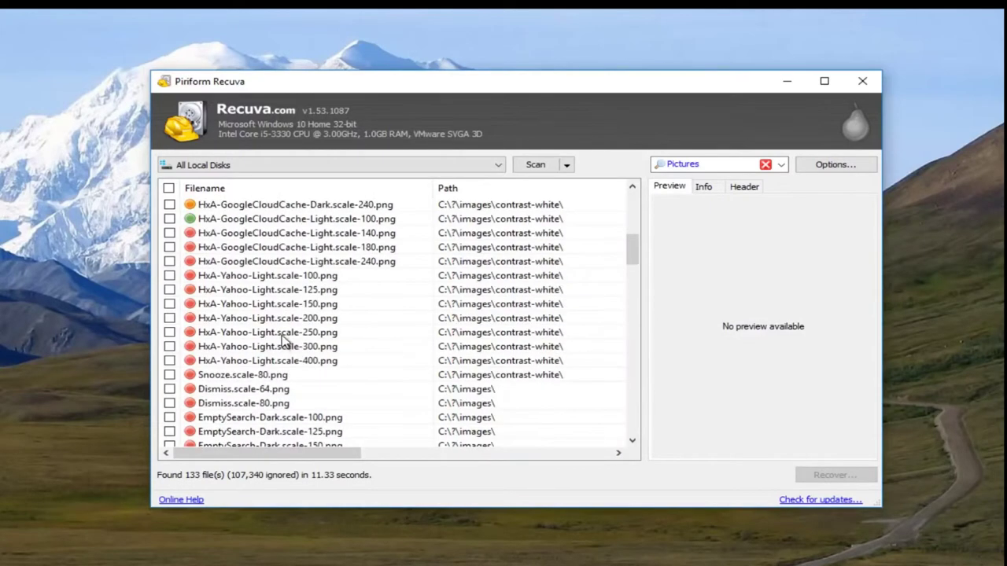
scroll(287, 343, "up", 3)
scroll(291, 339, "up", 2)
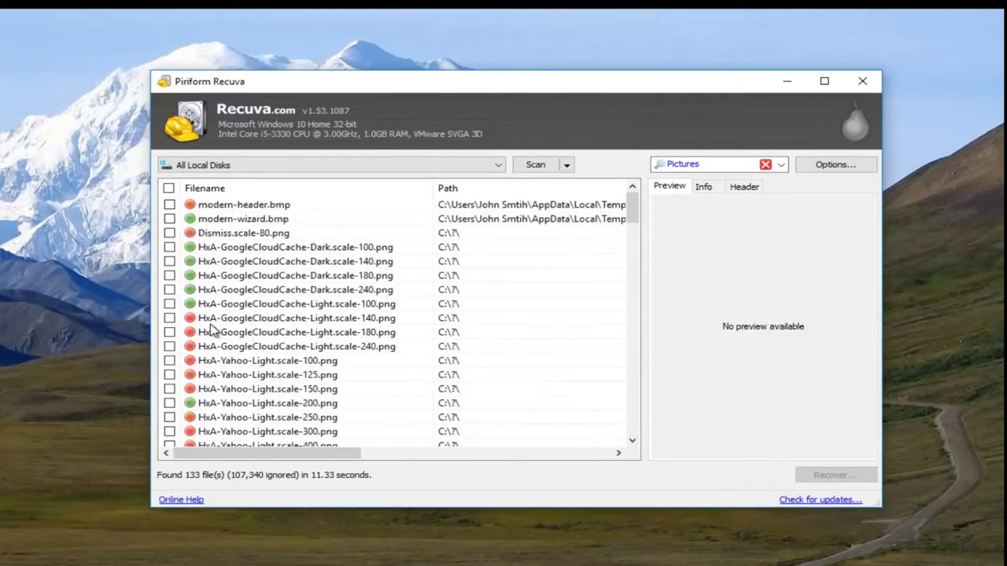
left_click(228, 291)
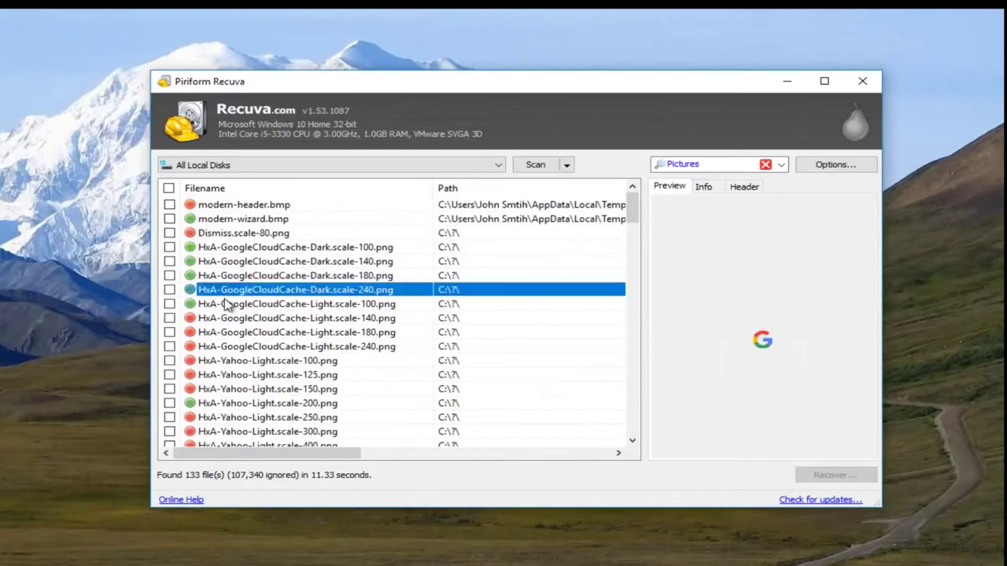
left_click(203, 265)
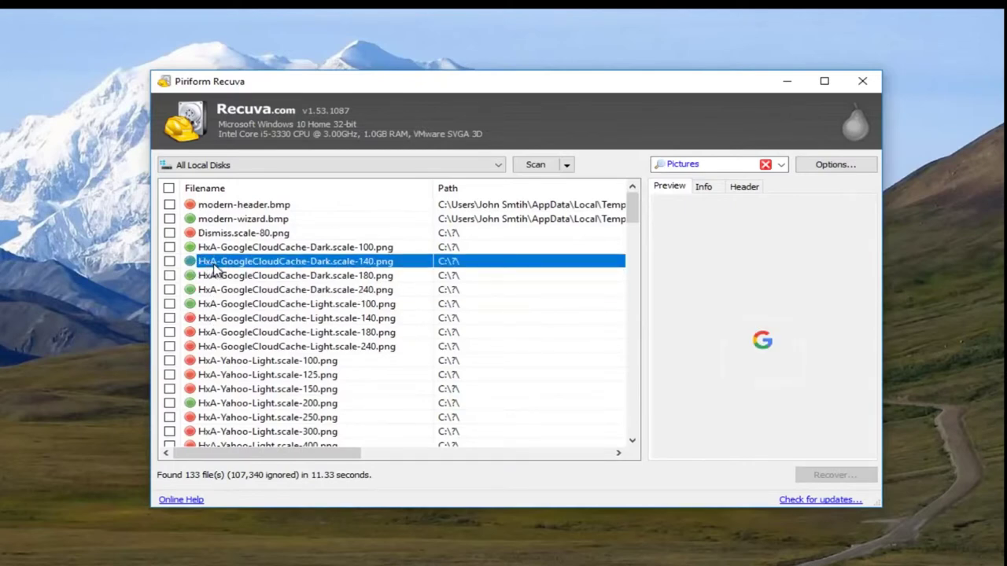
left_click(223, 248)
left_click(226, 235)
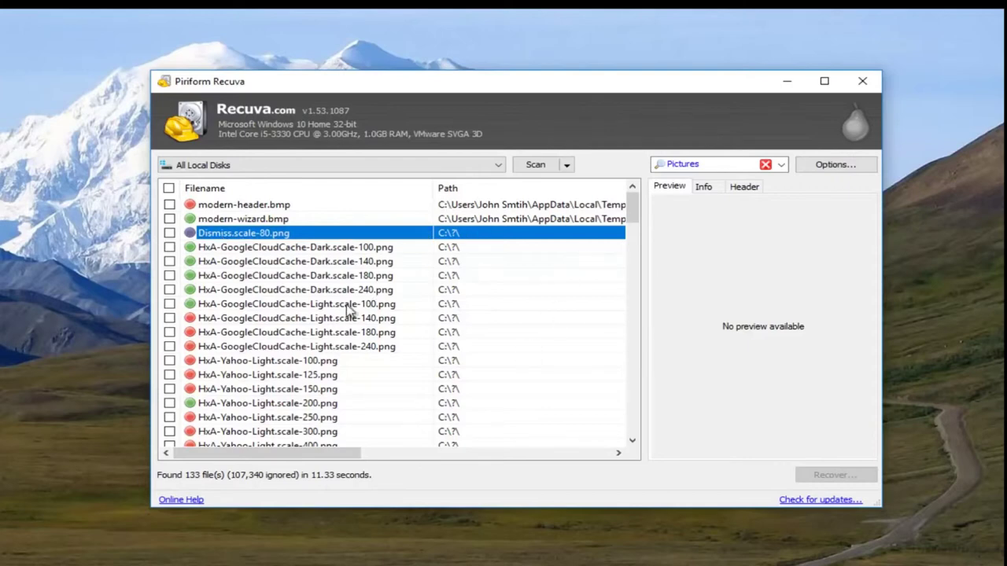
- Preview the contrast-white Dark envelope images and HxA-Yahoo-Light.scale-200.png
scroll(341, 312, "down", 3)
scroll(300, 296, "up", 2)
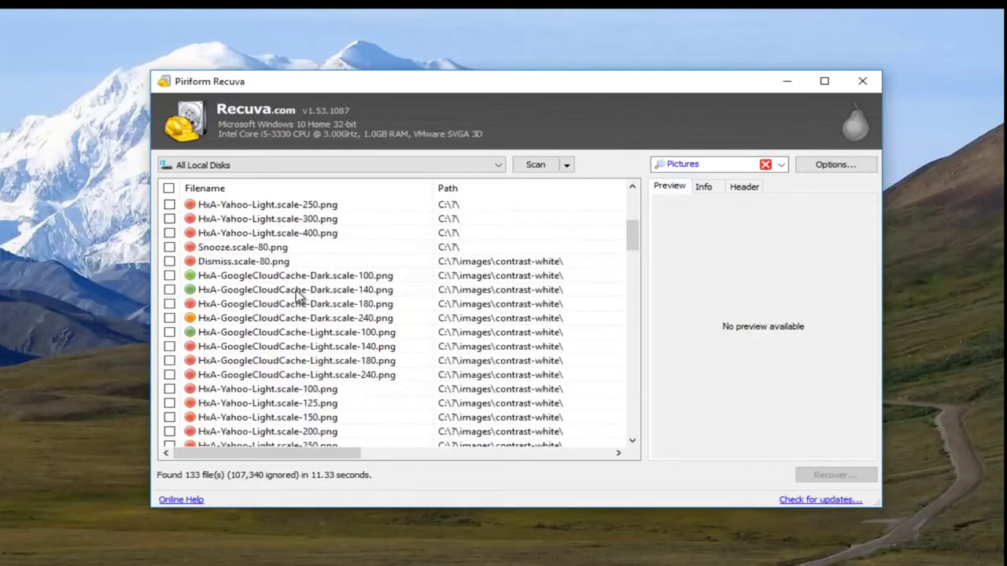
left_click(240, 323)
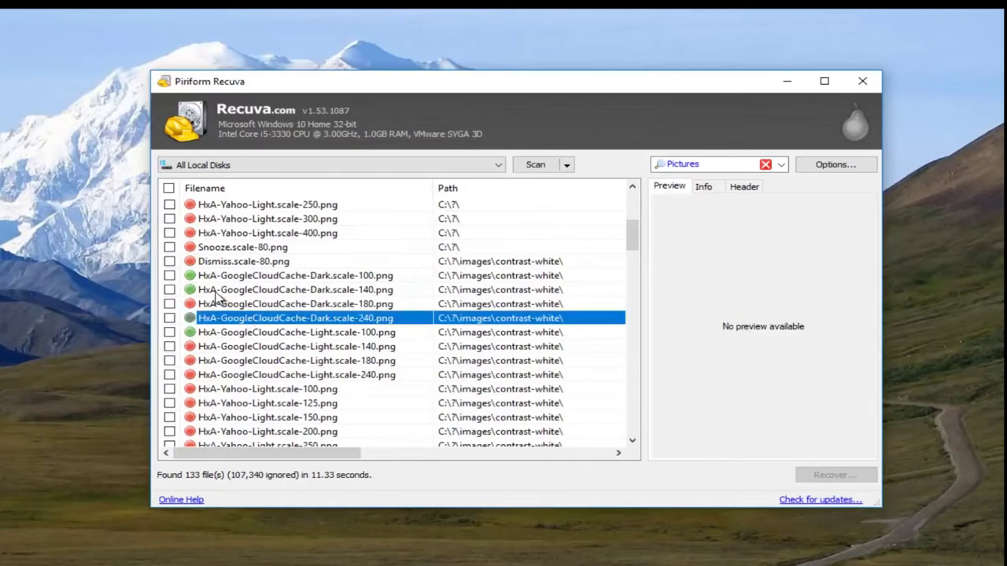
left_click(220, 289)
scroll(231, 315, "up", 2)
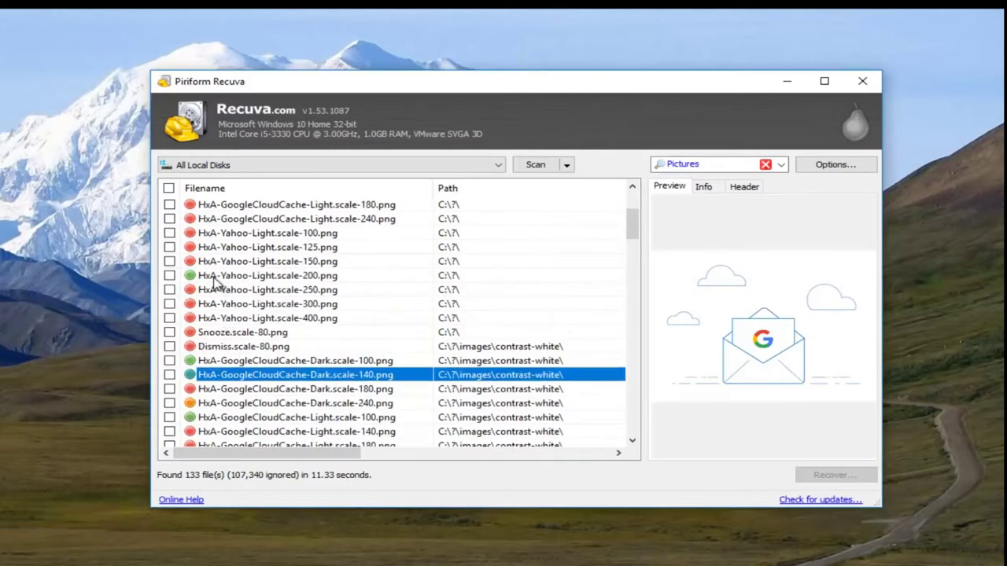
left_click(233, 289)
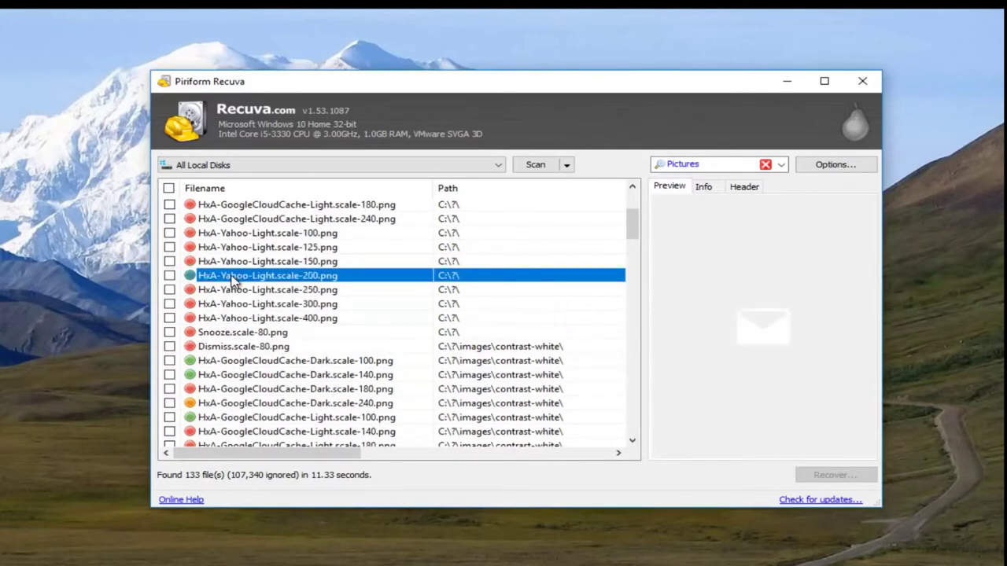
- Recover HxA-Yahoo-Light.scale-200.png to the Desktop, accepting the same-drive warning
right_click(233, 280)
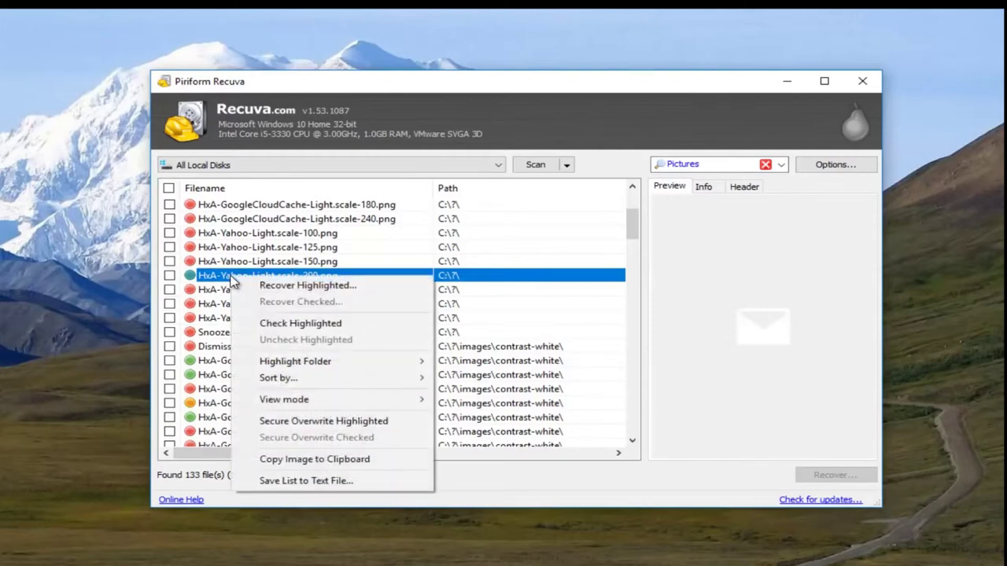
left_click(230, 280)
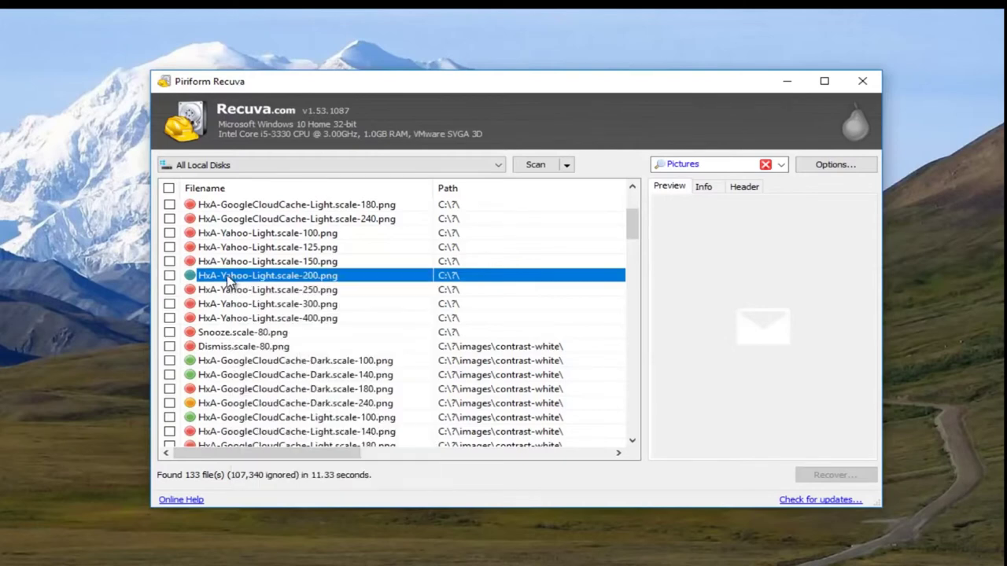
left_click(169, 276)
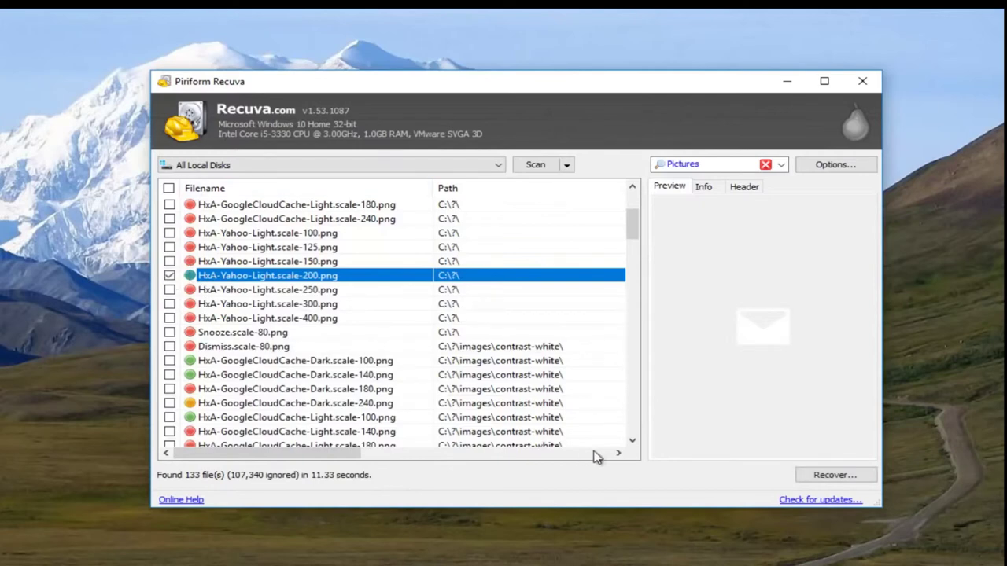
left_click(825, 478)
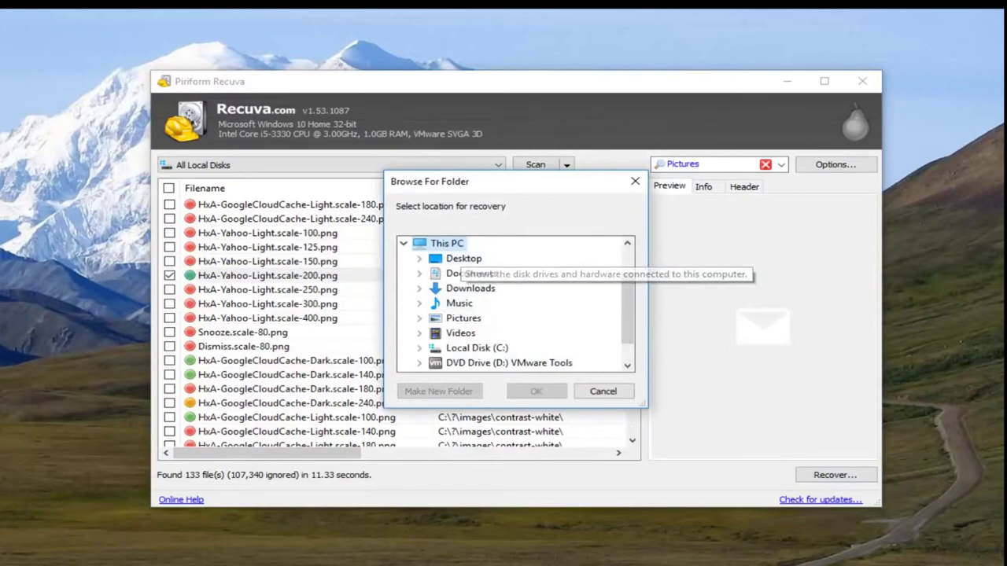
left_click(468, 260)
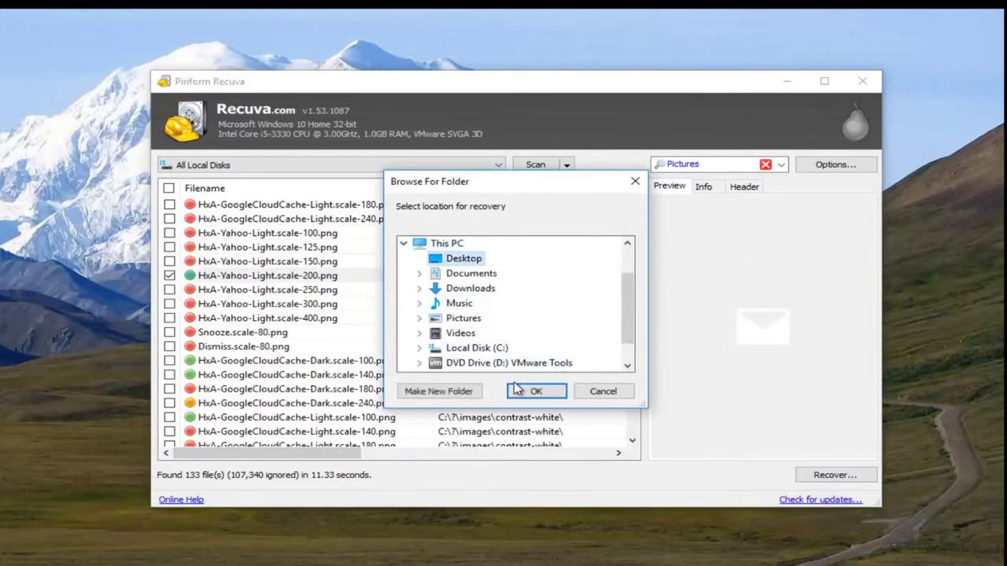
left_click(527, 393)
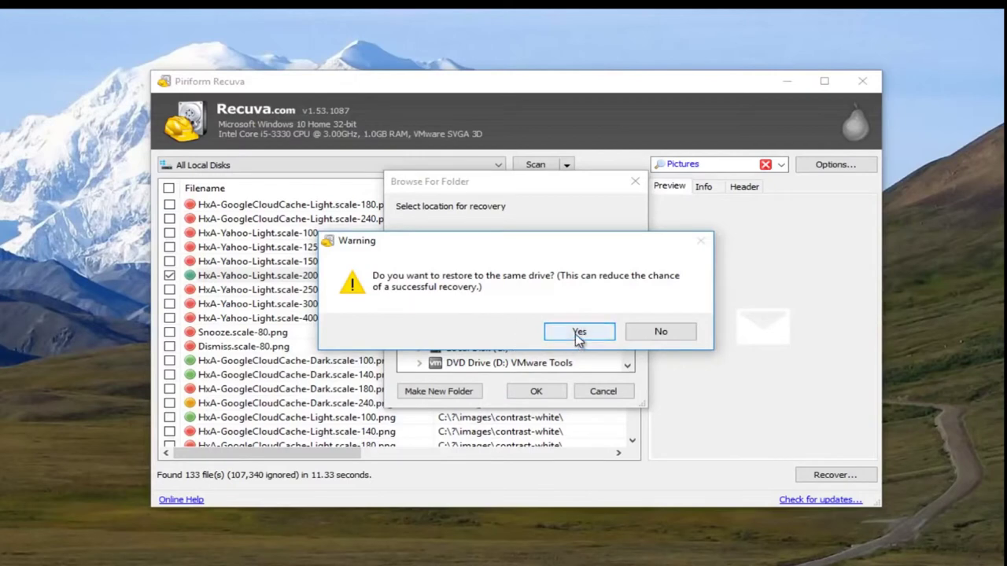
left_click(579, 333)
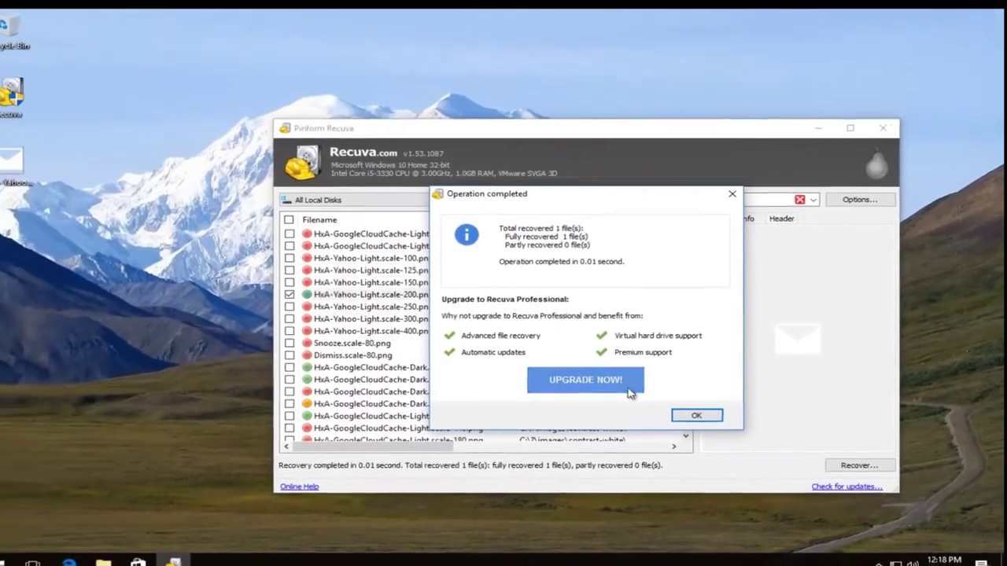
- Close Recuva and view the recovered envelope PNG in Photos, then close Photos
left_click(696, 415)
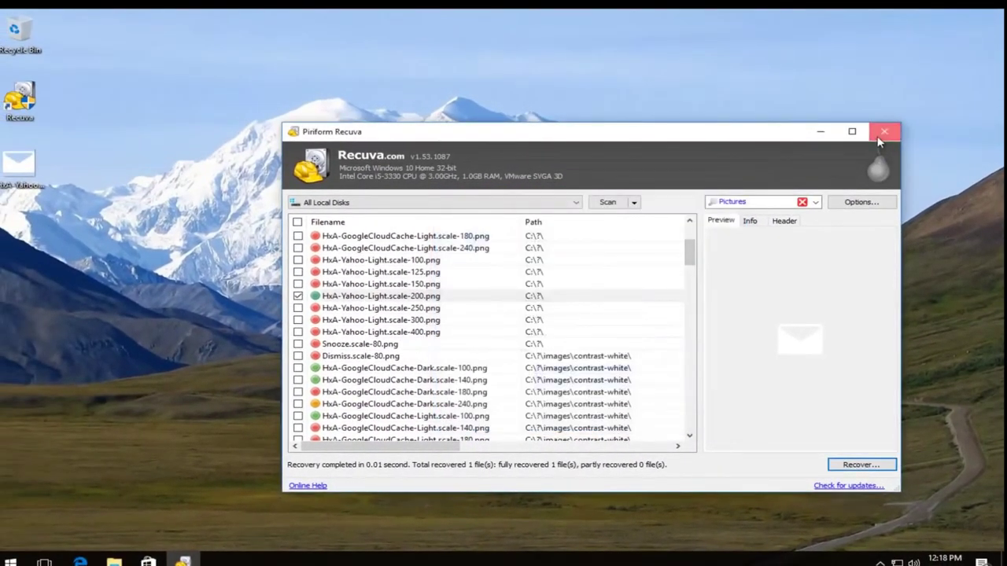
left_click(880, 137)
double_click(19, 163)
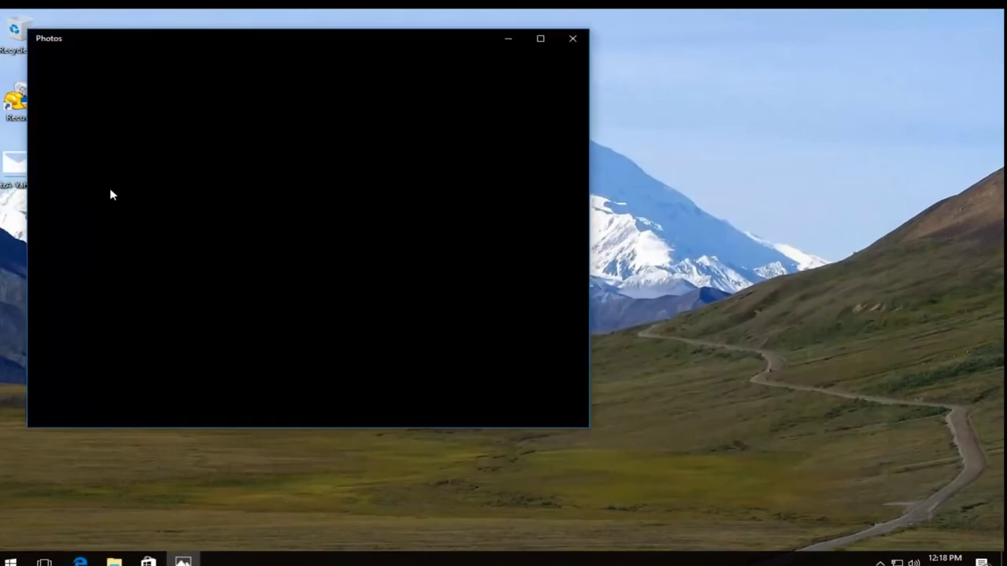
left_click_drag(180, 44, 383, 59)
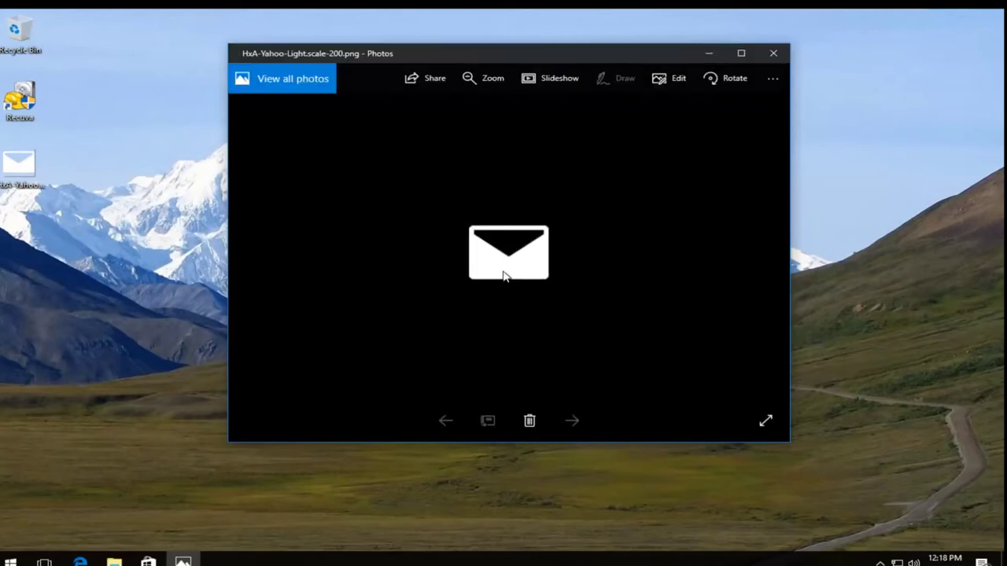
left_click(769, 54)
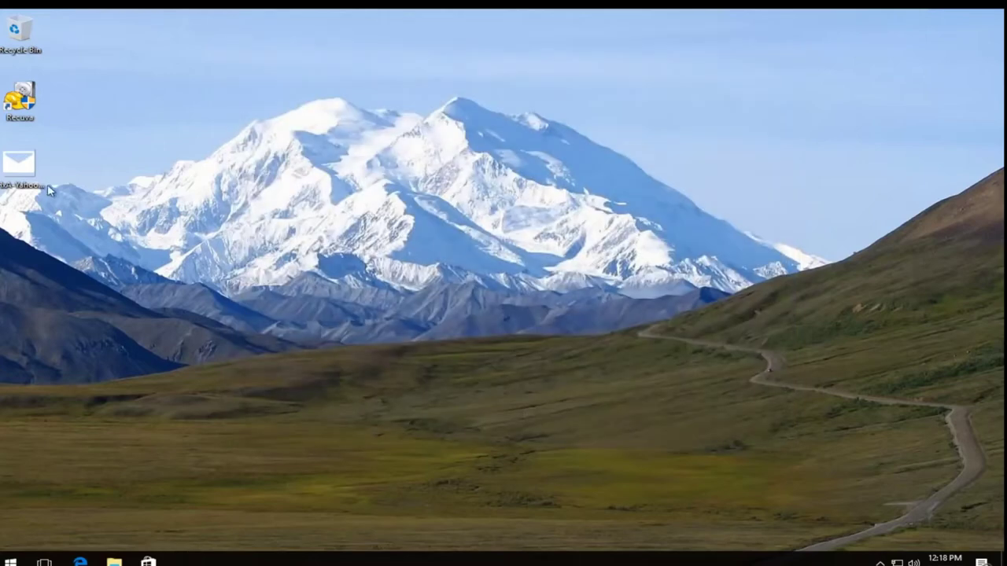
- Delete the recovered PNG from the desktop and relaunch Recuva
left_click(4, 163)
key("Delete")
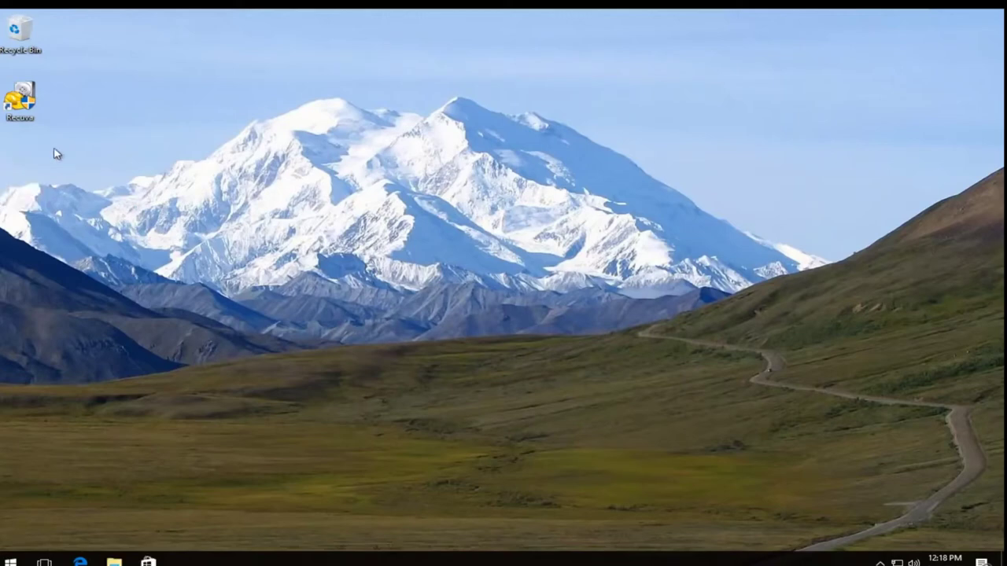
double_click(16, 100)
- Allow Recuva to run and start a Documents-only deep scan of all locations
left_click(426, 371)
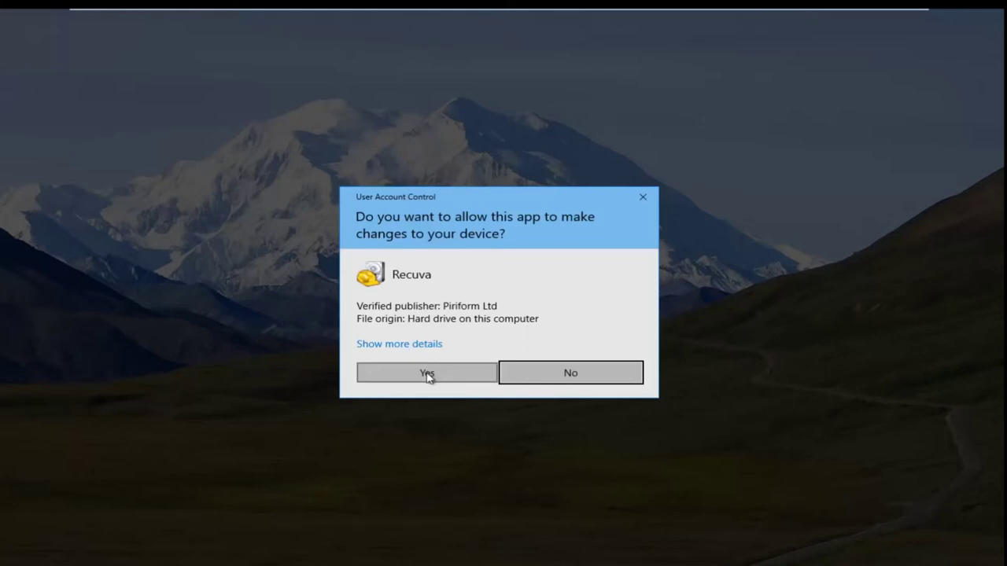
left_click(420, 375)
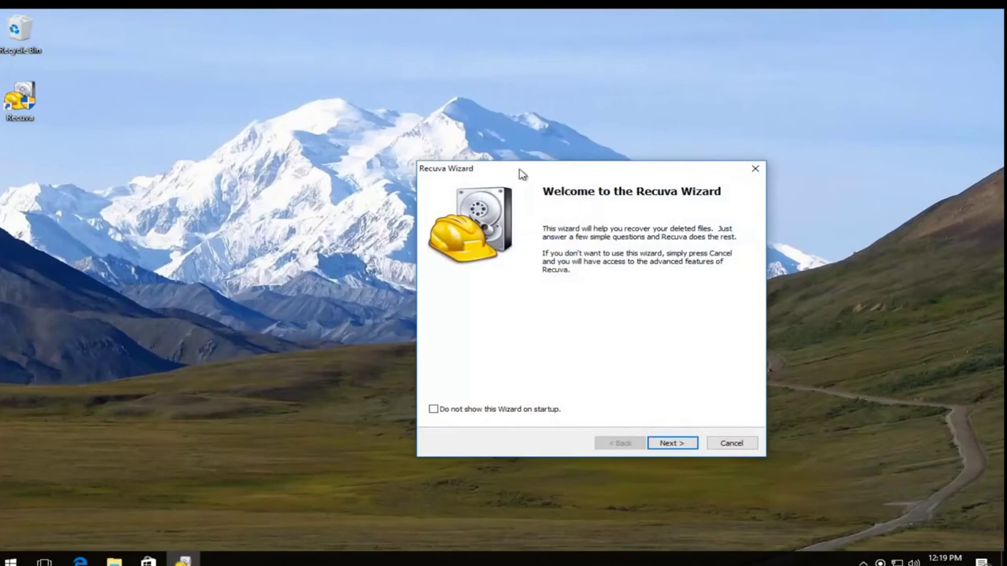
left_click_drag(488, 172, 348, 118)
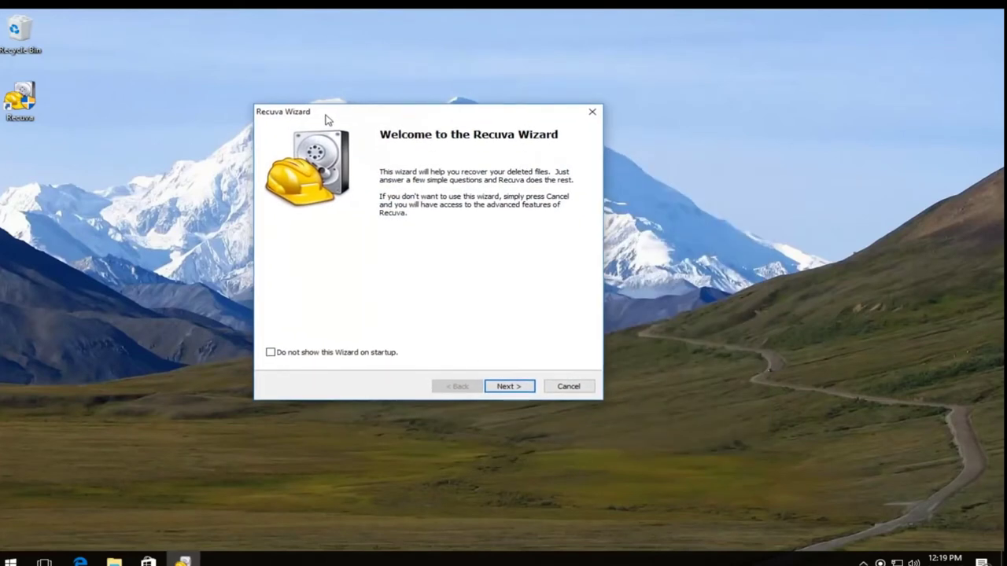
left_click(509, 385)
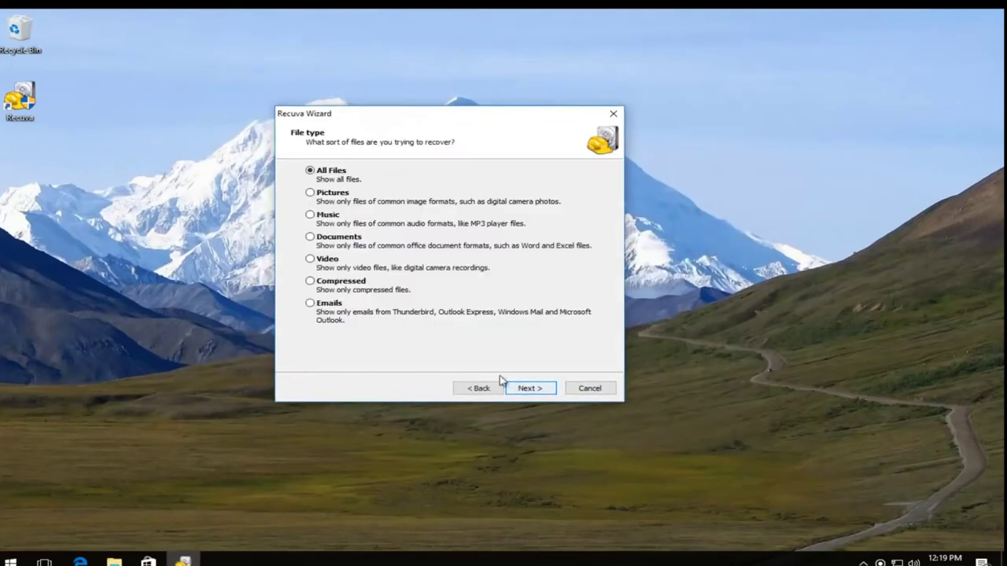
left_click(314, 240)
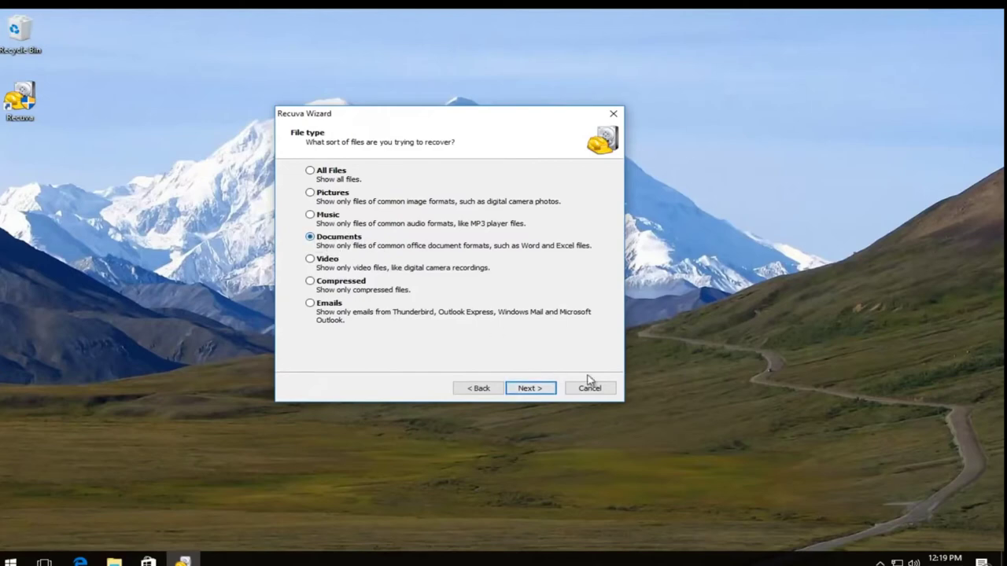
left_click(531, 388)
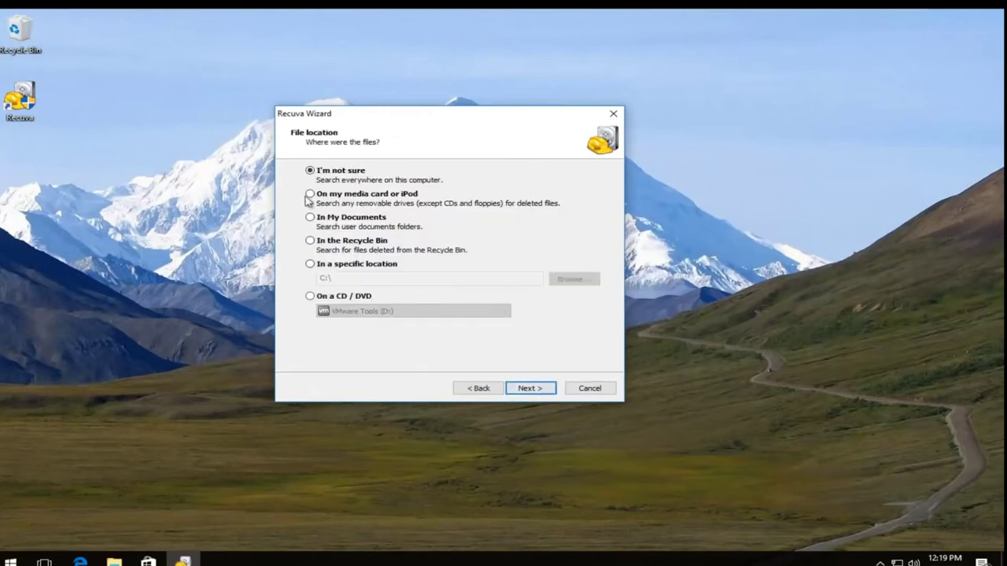
left_click(523, 388)
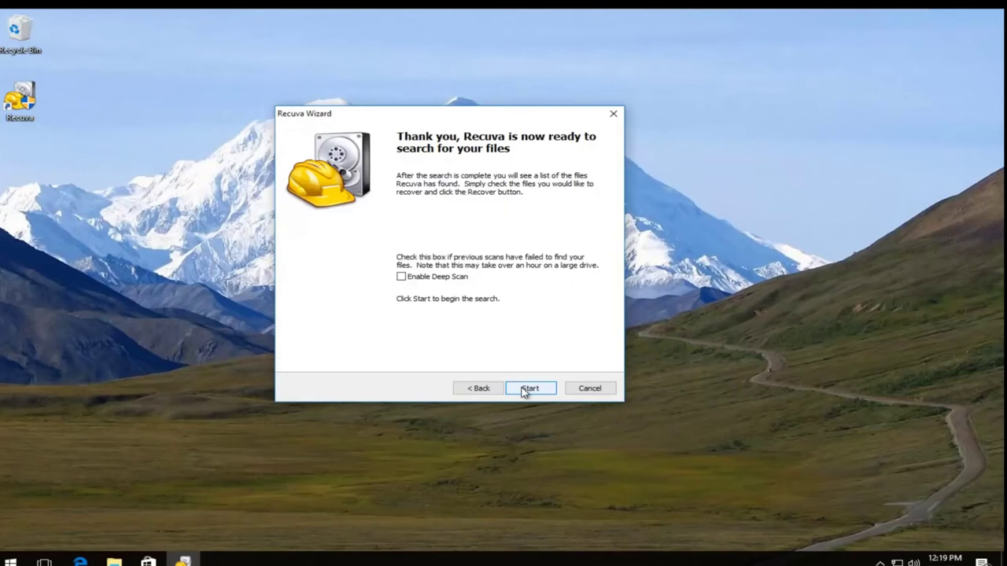
left_click(408, 277)
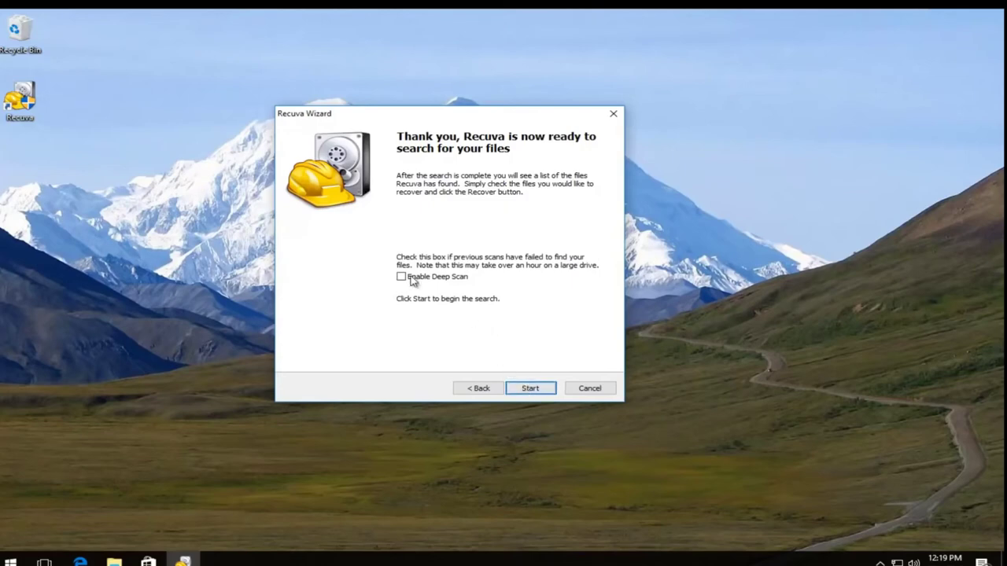
left_click(535, 390)
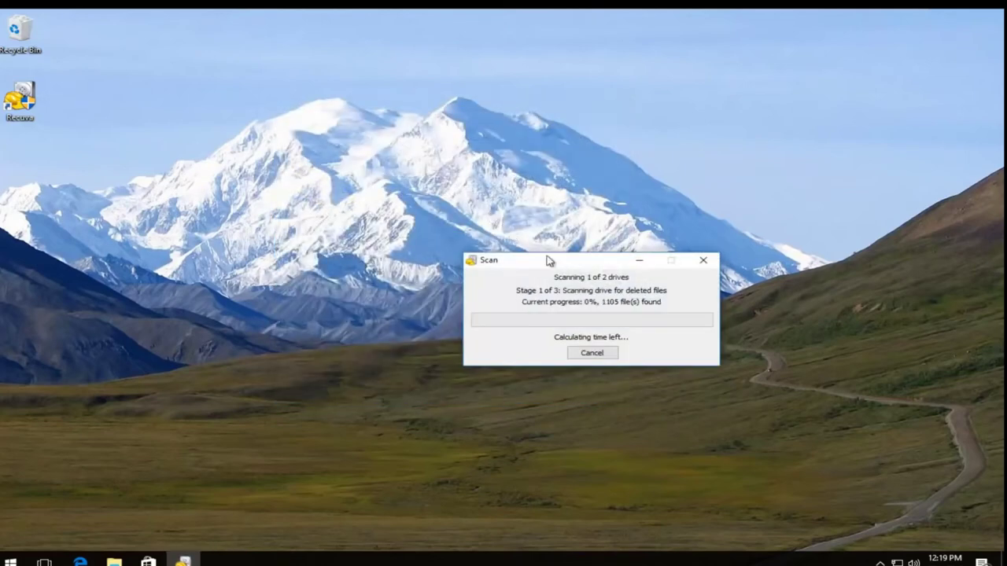
- Cancel the deep document scan, leaving incomplete results with 0 files found
left_click_drag(544, 258, 429, 202)
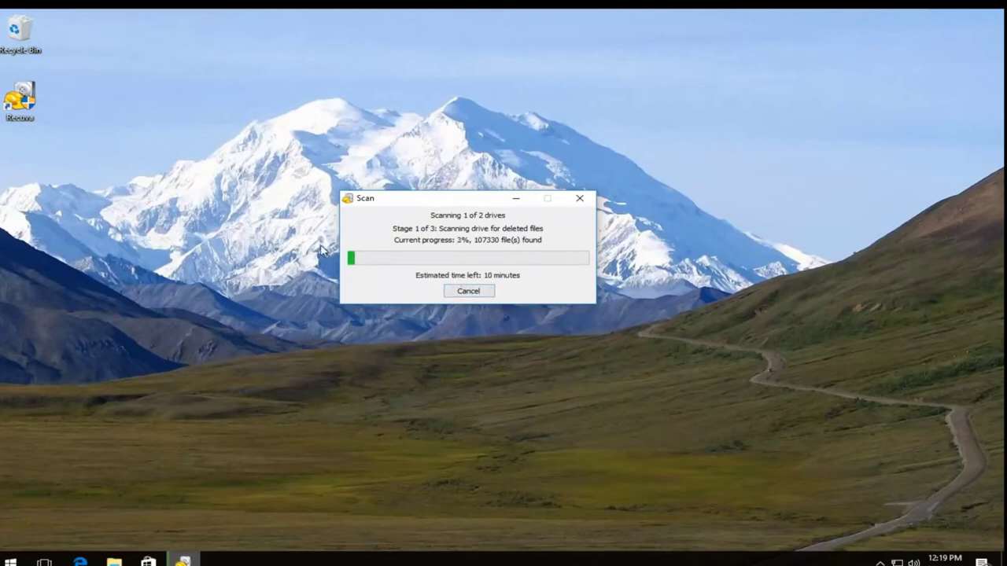
left_click(461, 294)
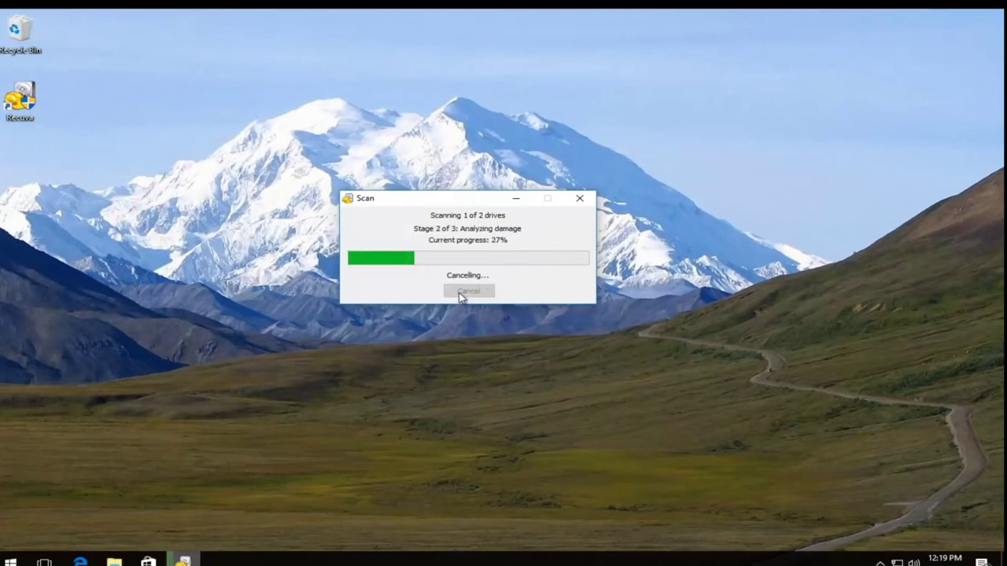
left_click_drag(535, 144, 483, 101)
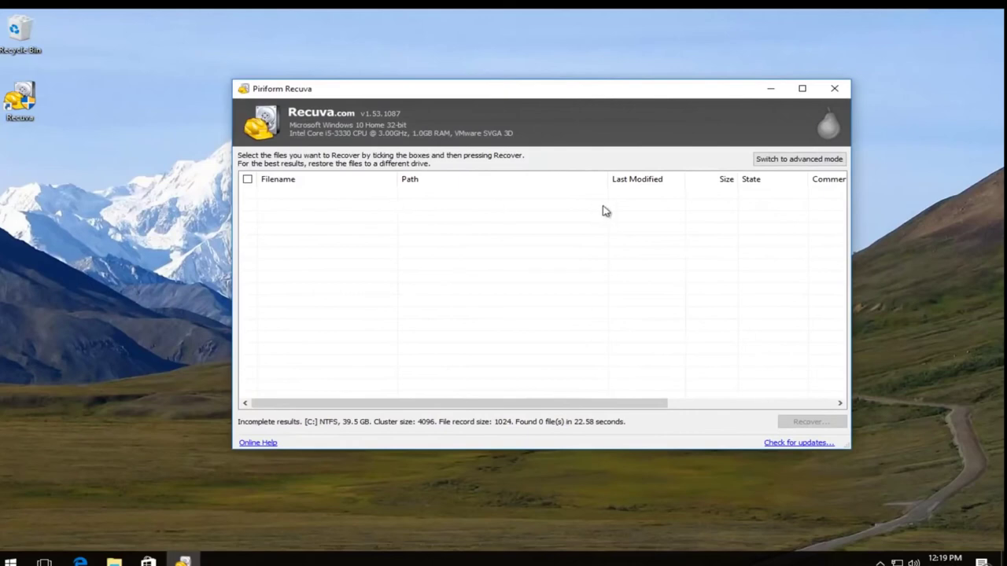